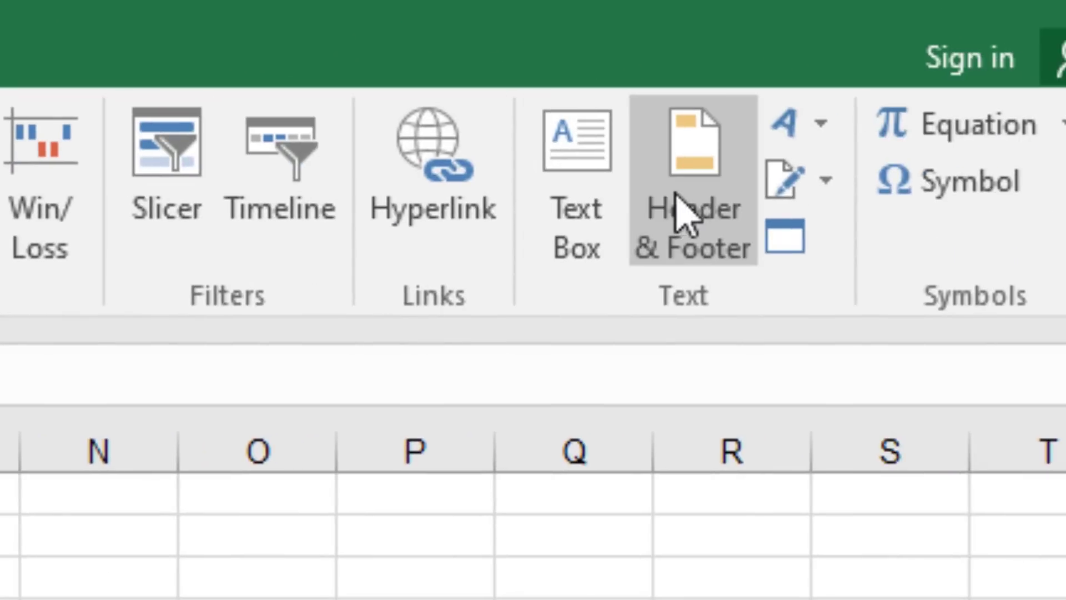
Open the sheet's header and footer for editing and enter EXAMINATION NUMBER in the left section of the footer
left_click(708, 218)
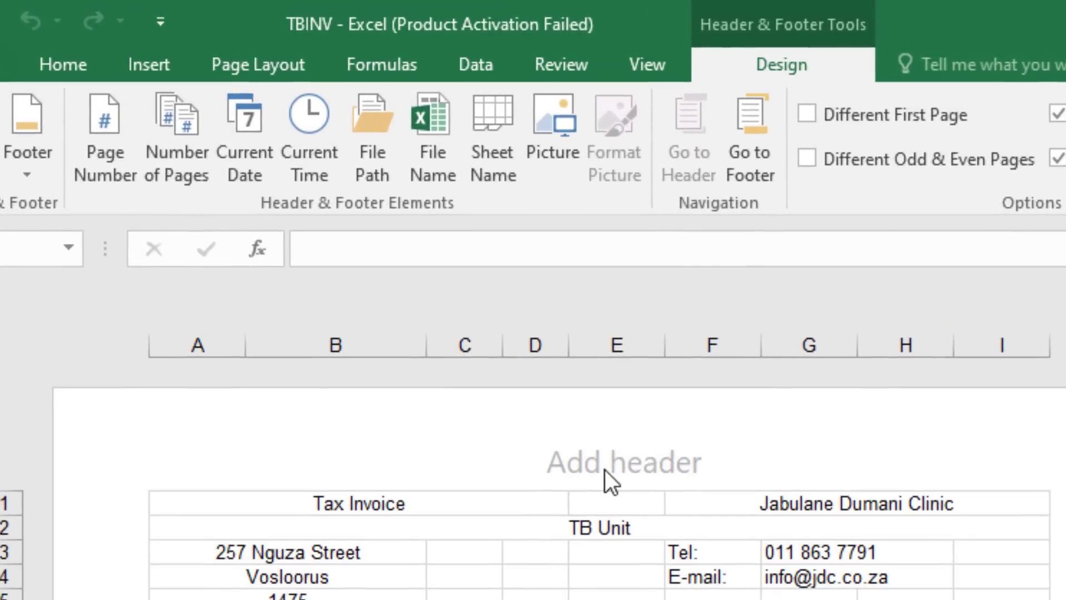
left_click(230, 468)
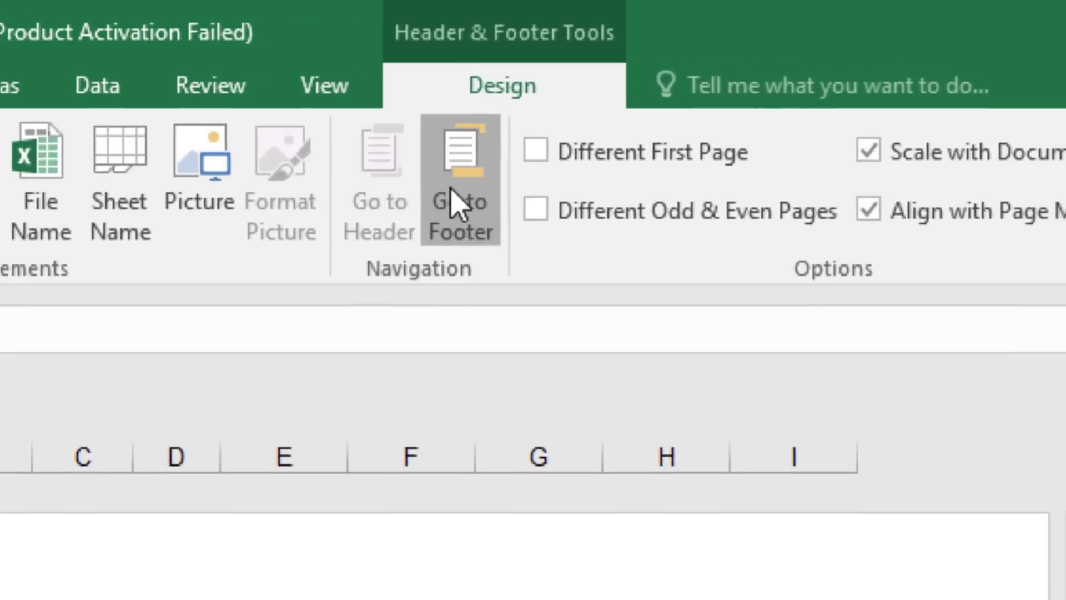
left_click(746, 149)
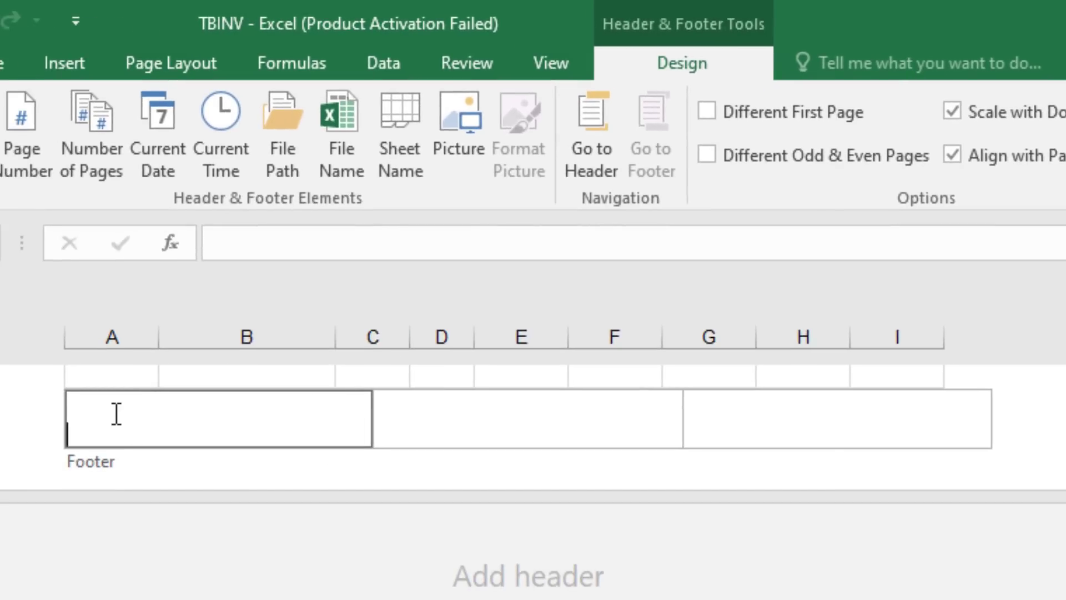
type("EXAMINA")
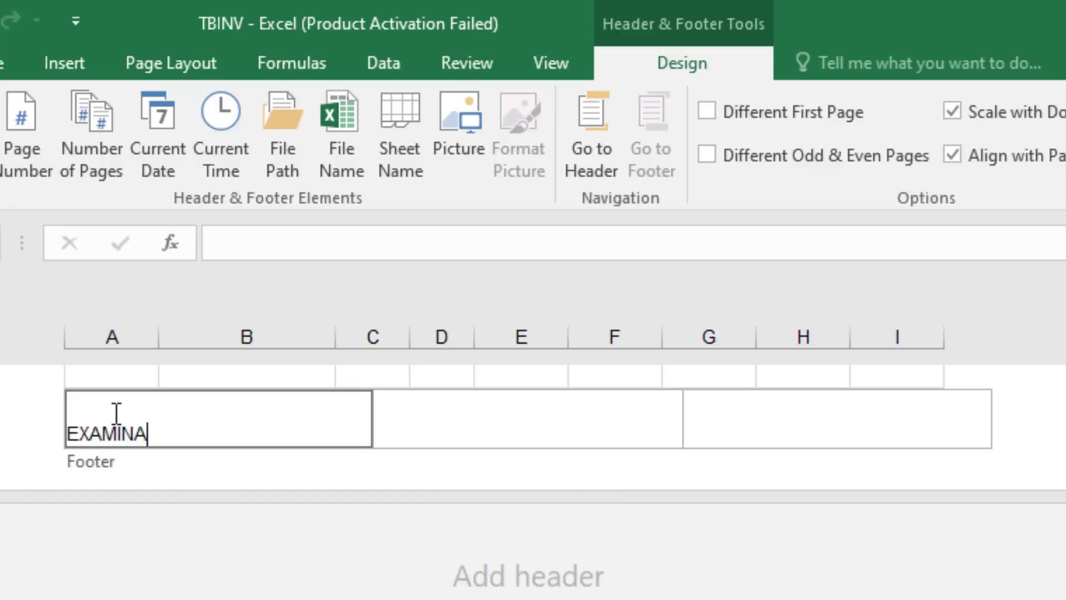
type("TION ")
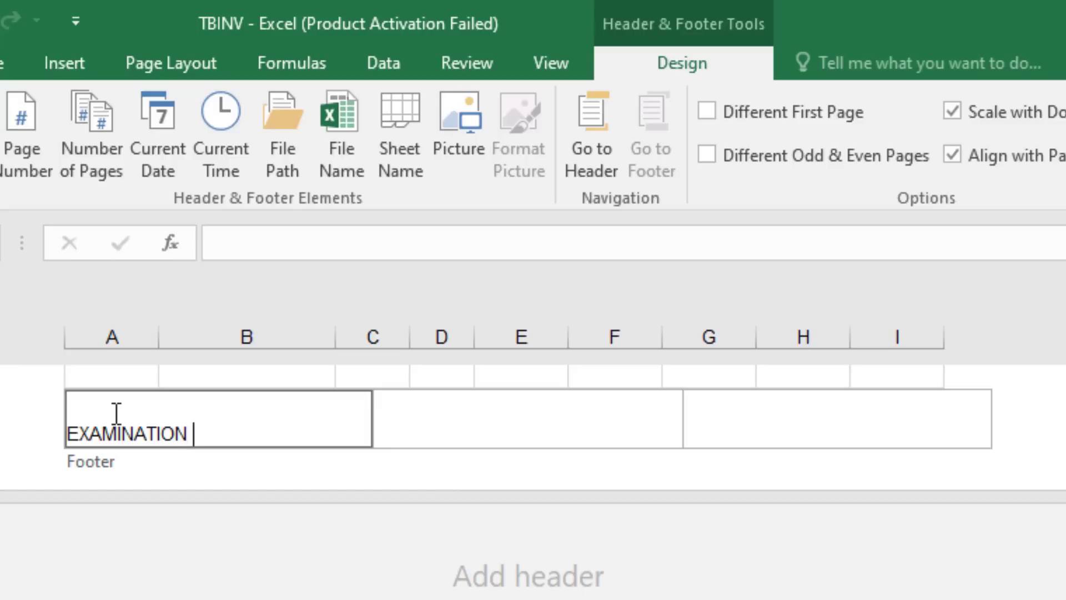
type("NUMBER")
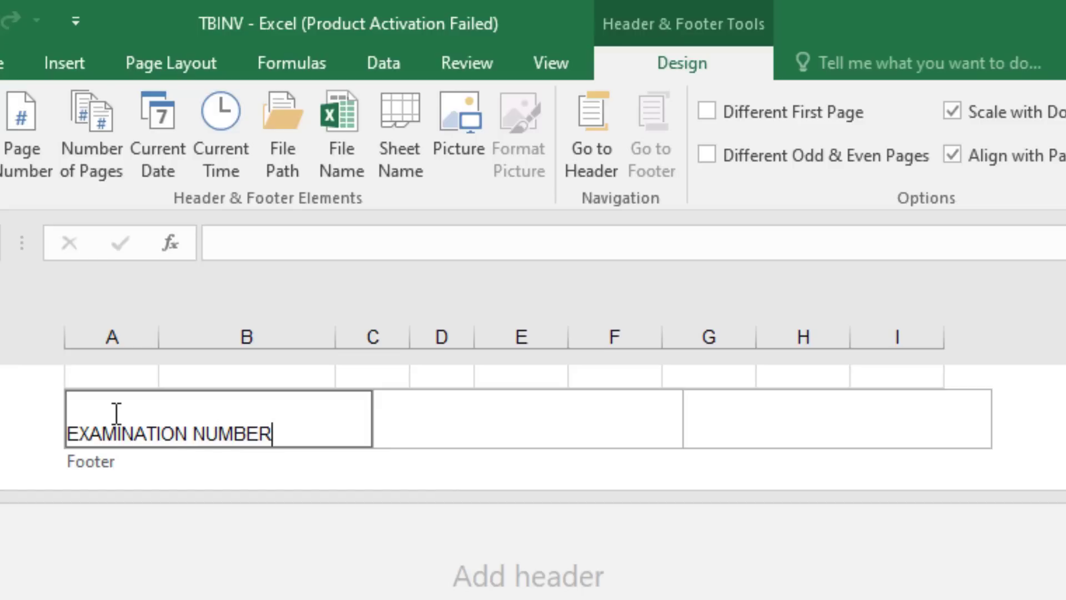
Enter QUESTION 9 in the right section of the footer and return to the page header
left_click(722, 440)
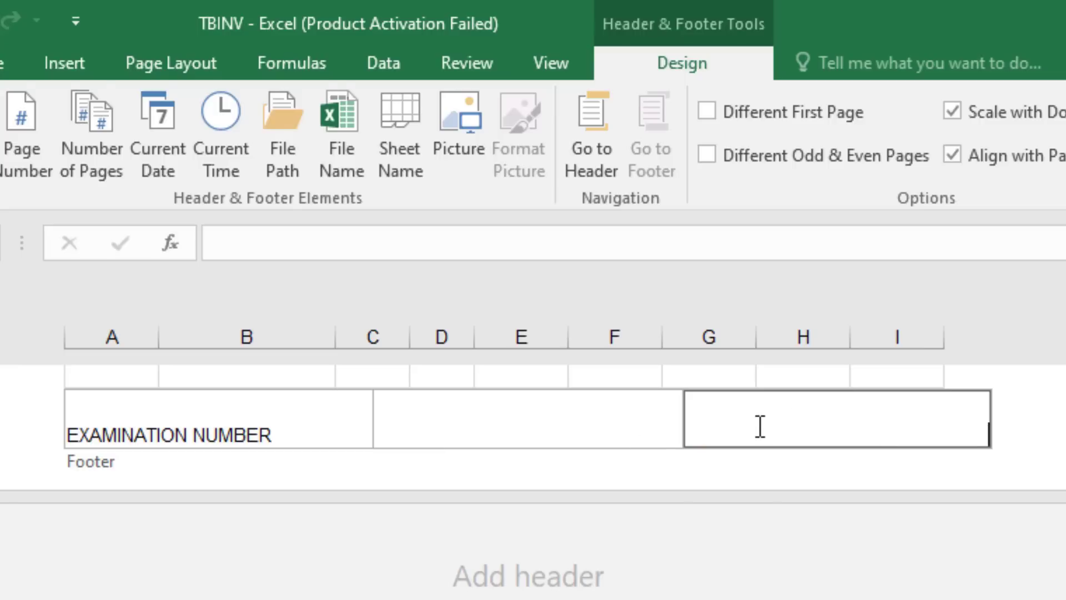
type("QUESTION")
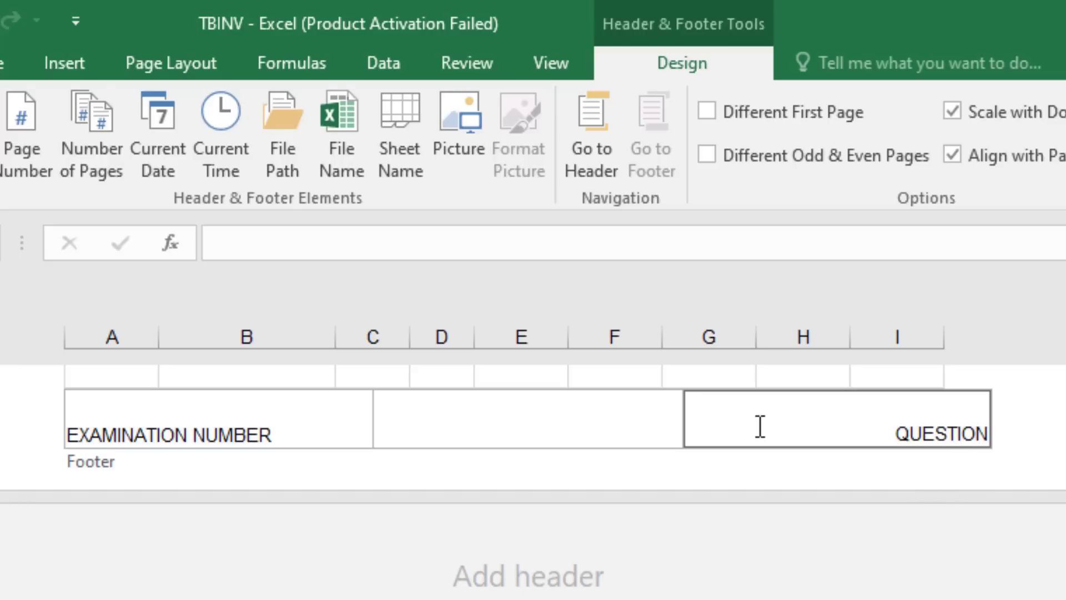
type(" 9")
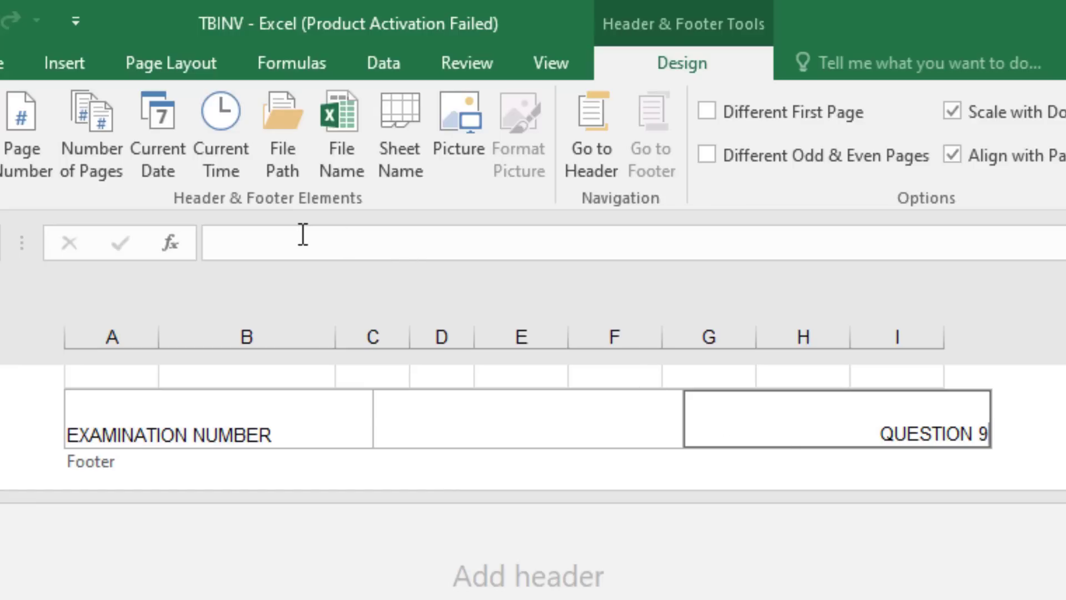
left_click(594, 141)
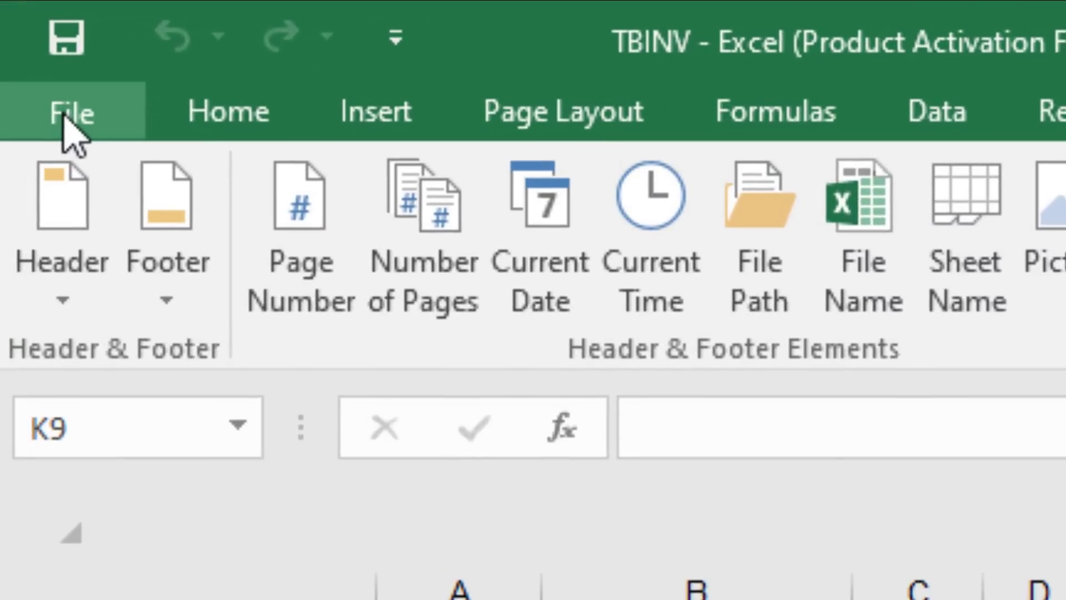
Save the workbook under the new name QUESTION 9 in the current COMPUTER PRACTICE N4 folder
left_click(62, 118)
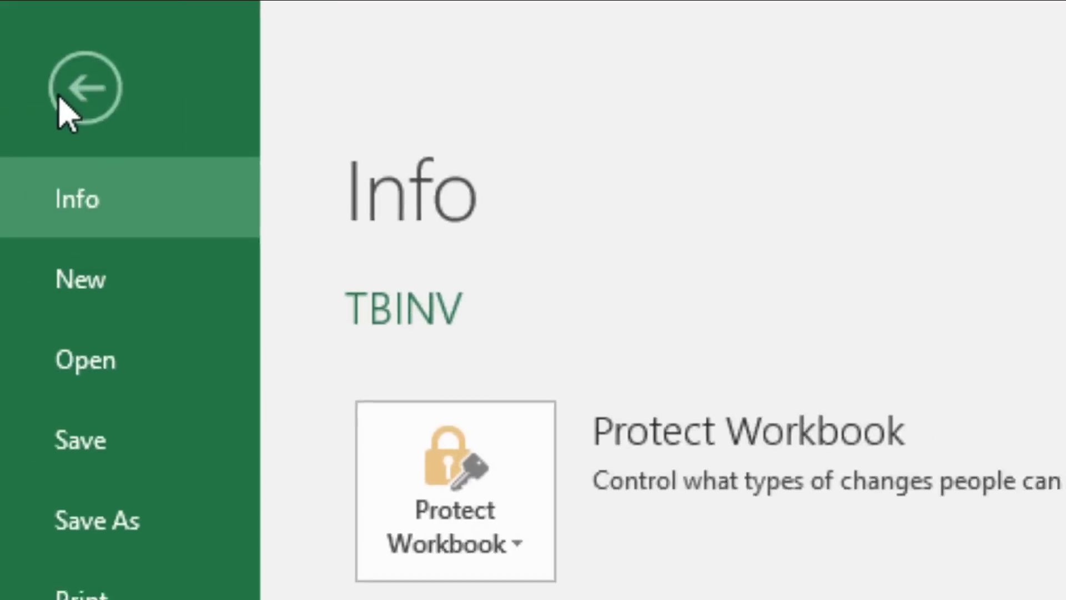
left_click(105, 516)
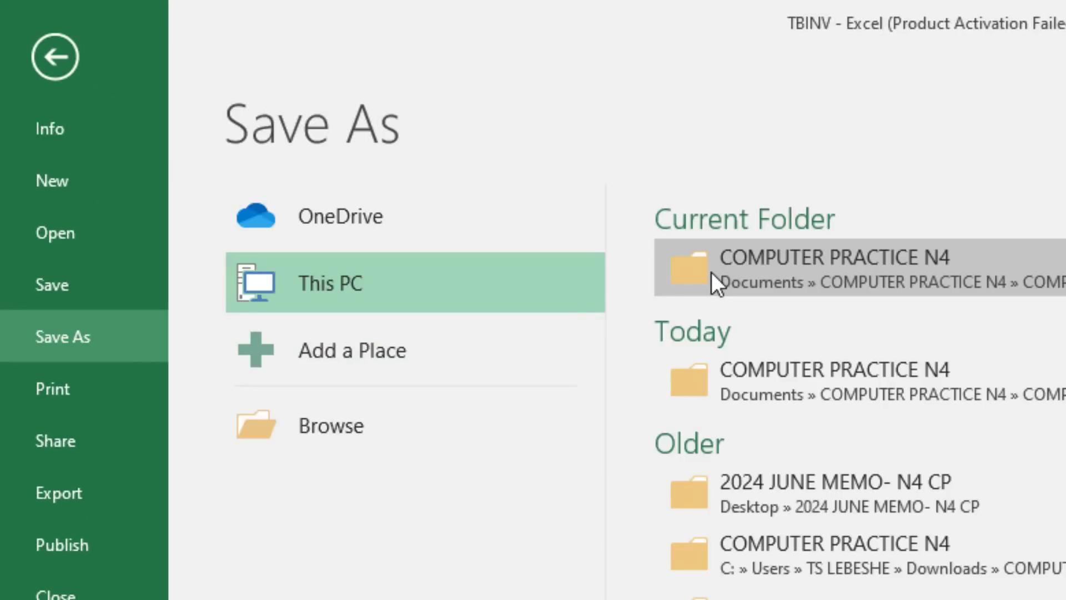
left_click(712, 272)
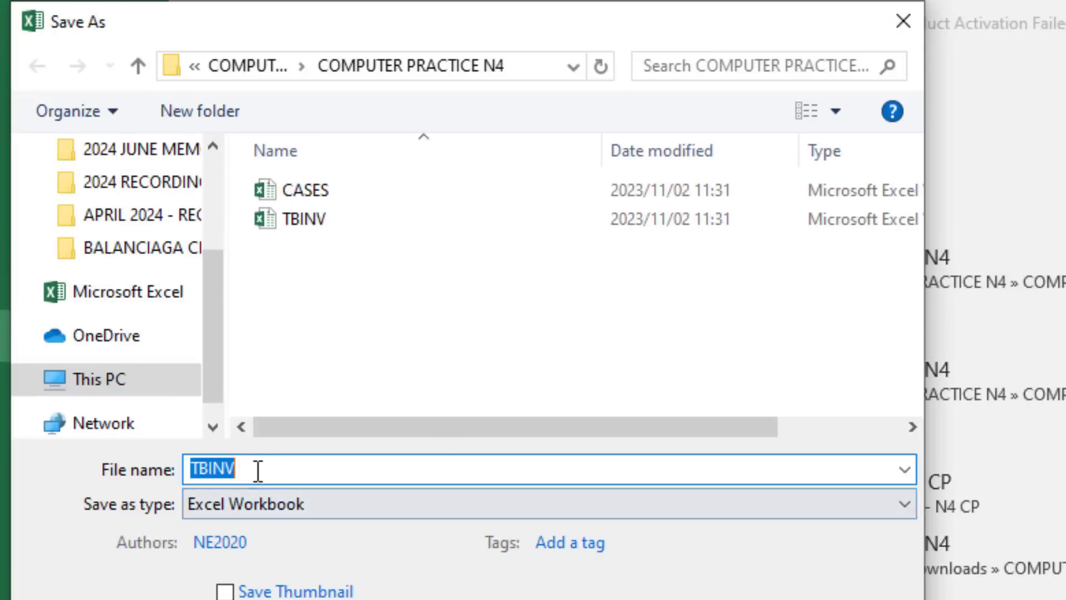
type("QU")
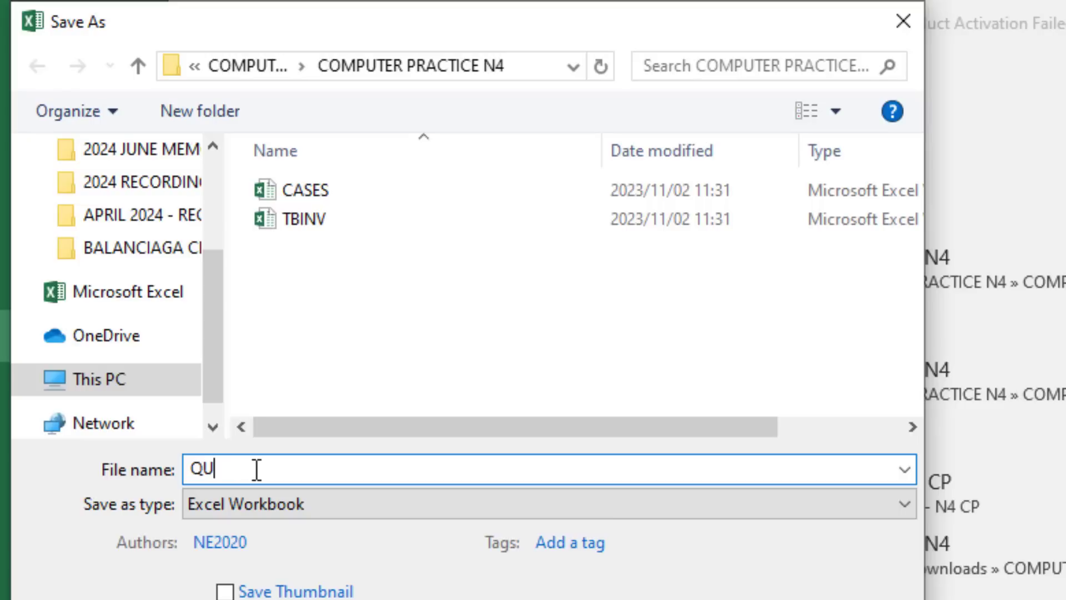
type("ESTION")
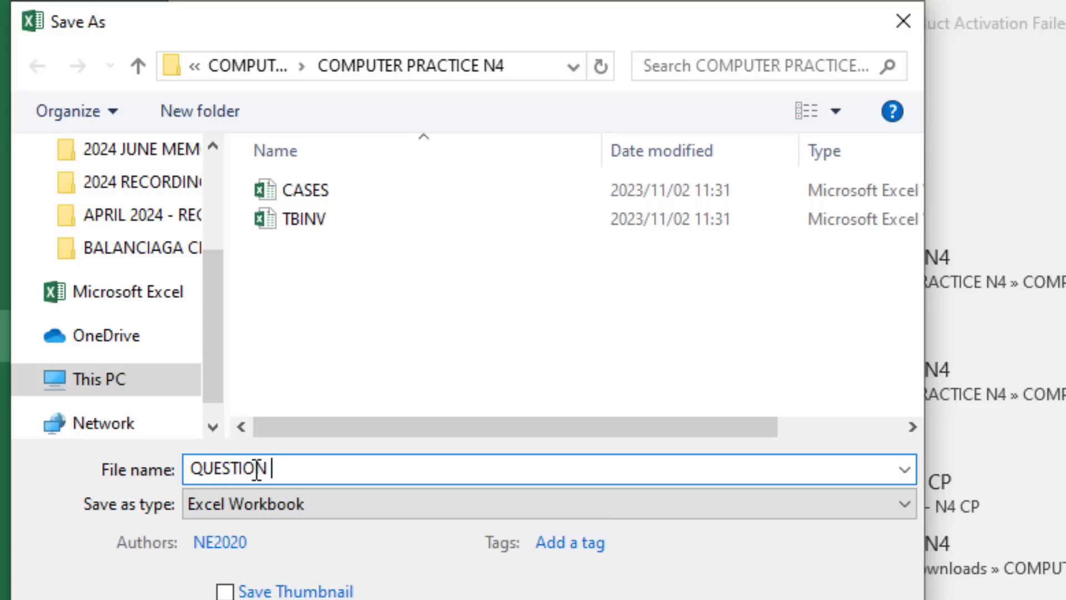
type(" 9")
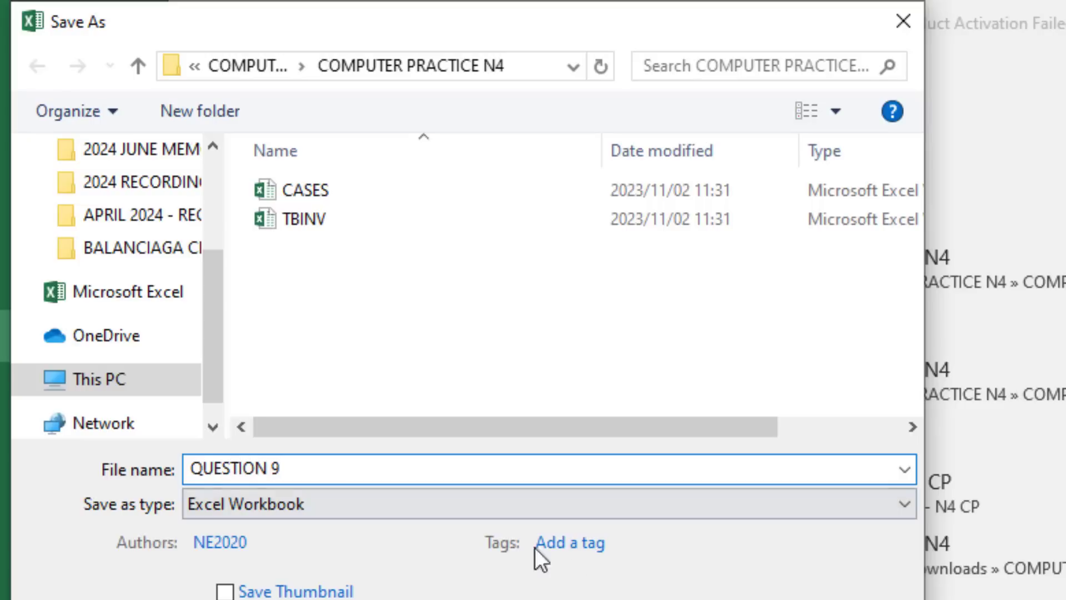
key("Return")
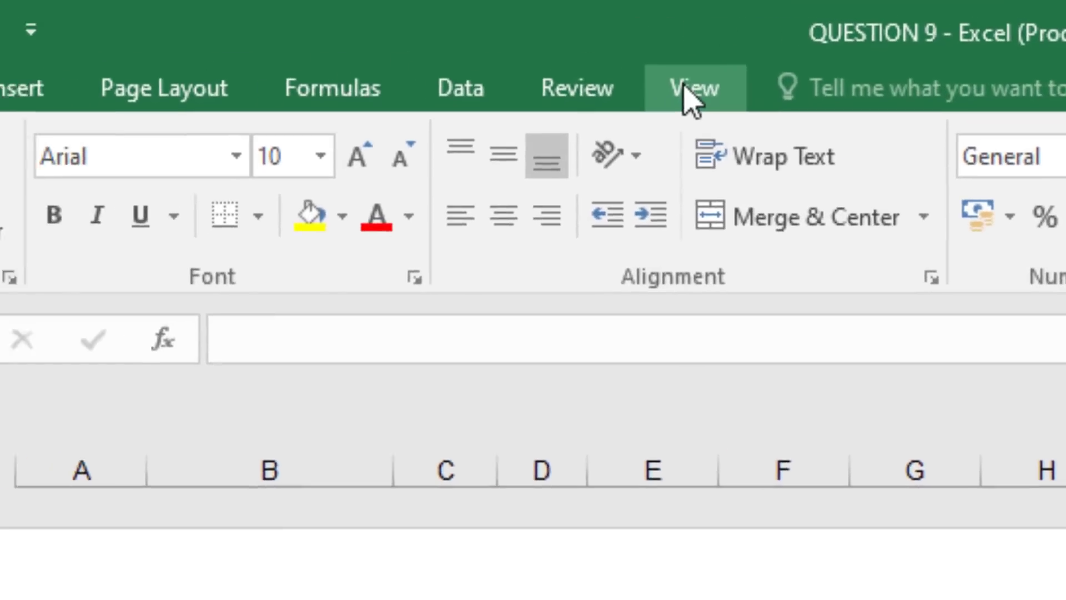
Switch the worksheet from page layout back to Normal view
left_click(589, 85)
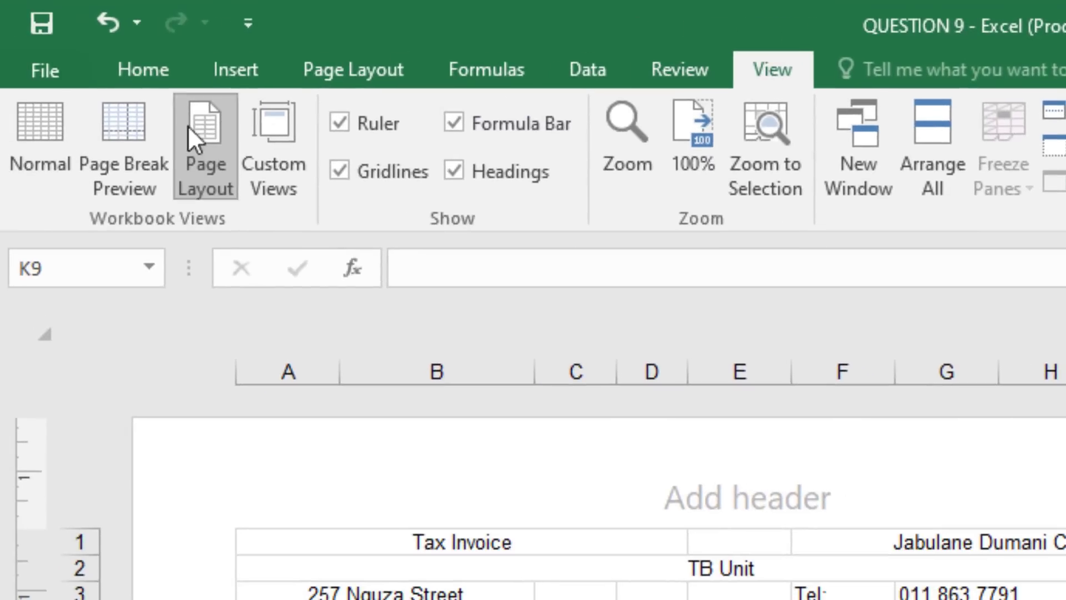
left_click(28, 136)
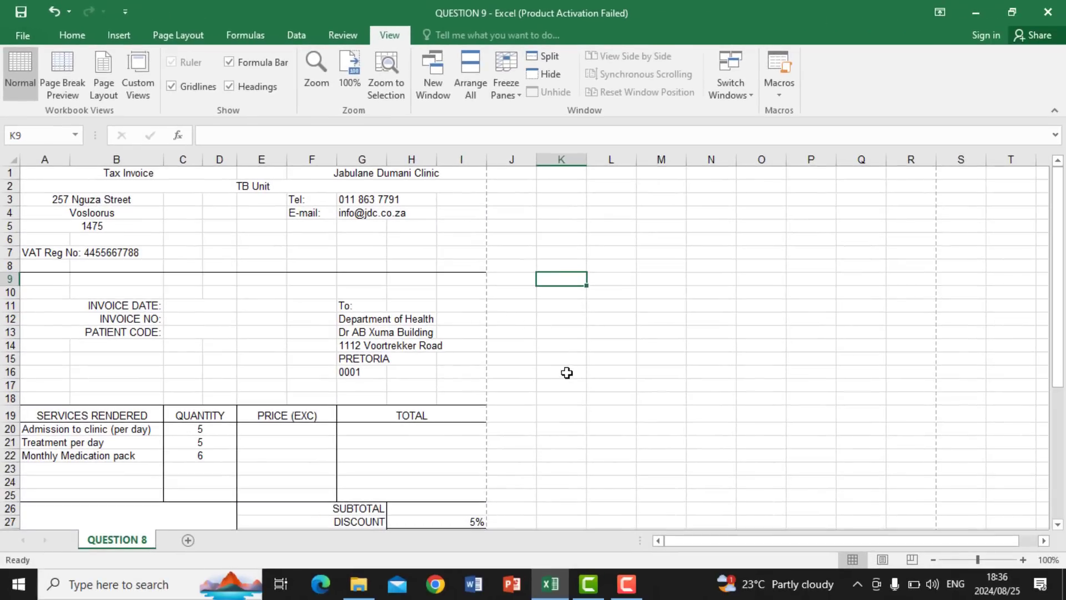
left_click(657, 434)
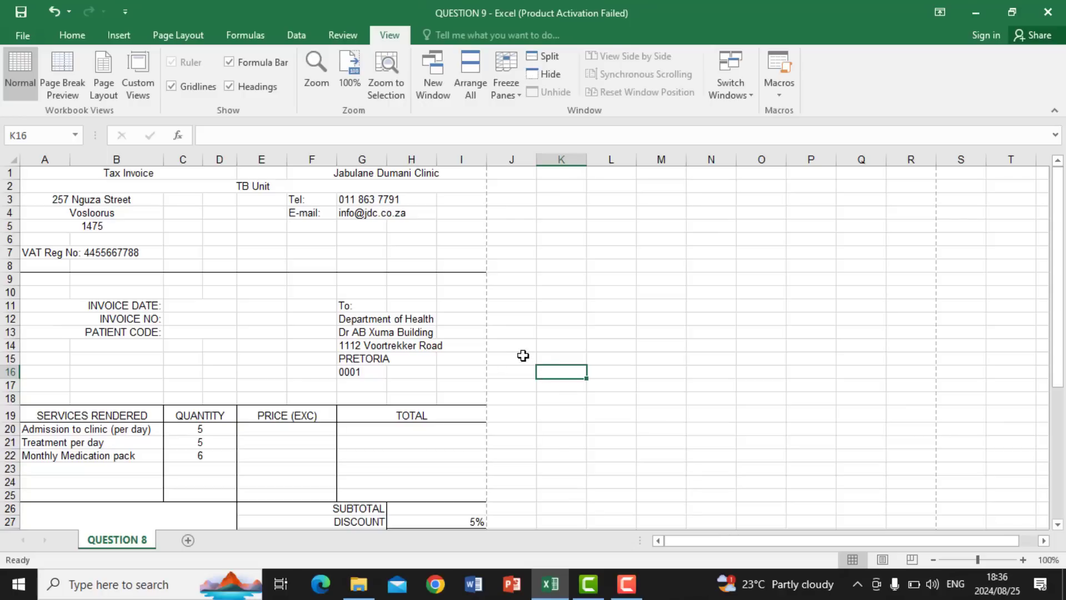
Enter the formula =TODAY() in C11 as the invoice date
left_click(275, 332)
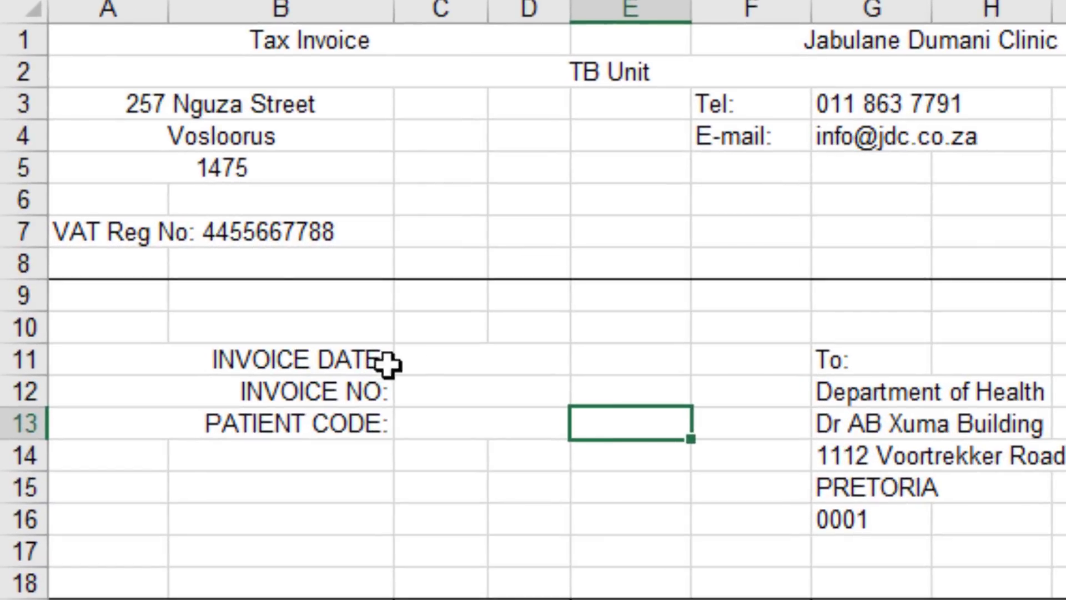
left_click(455, 358)
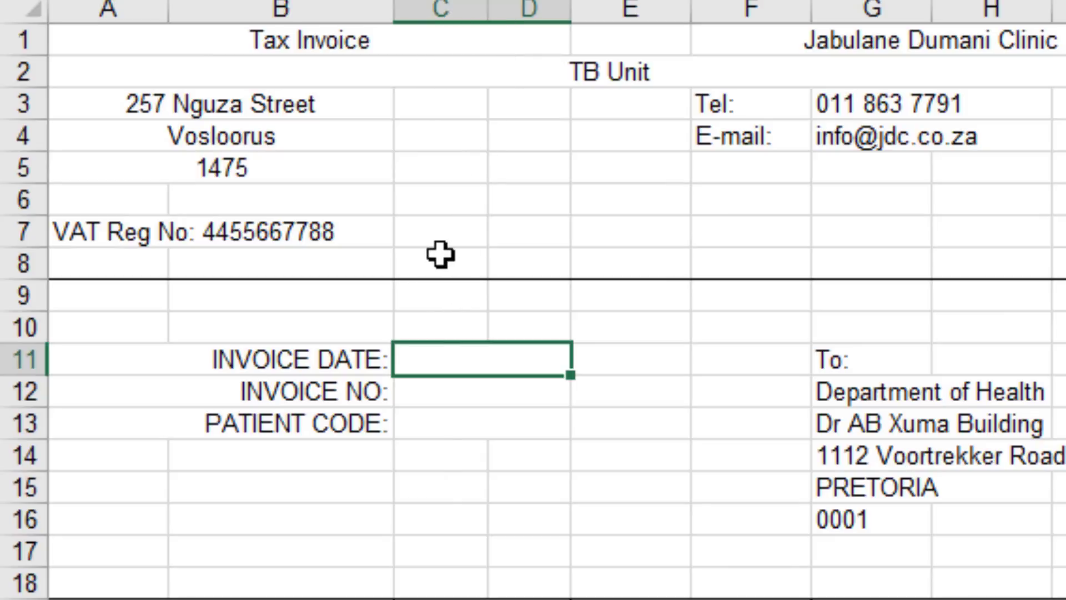
type("=TODAY")
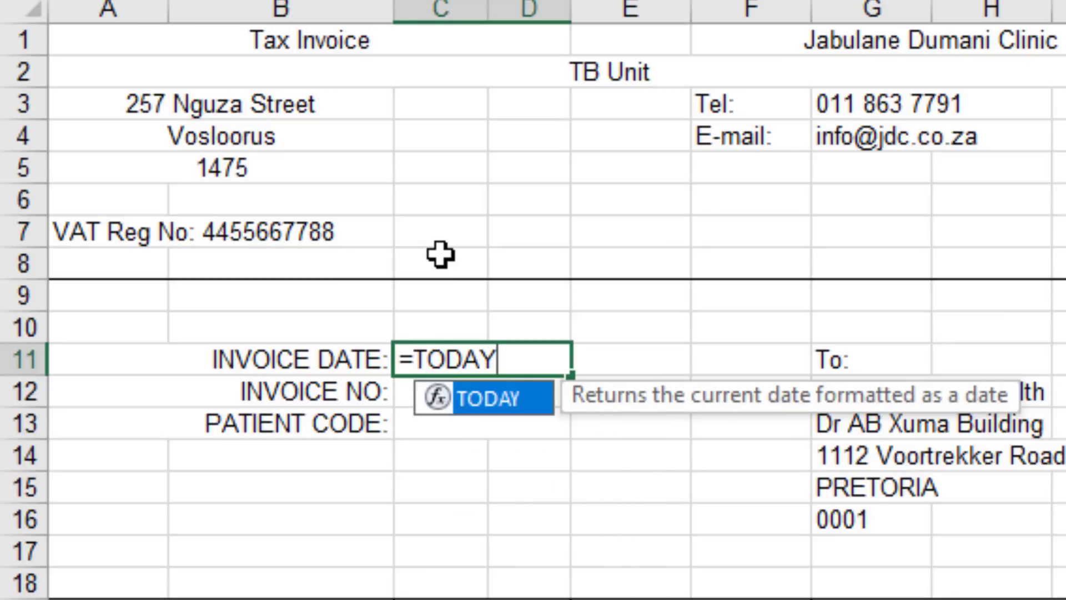
type("()")
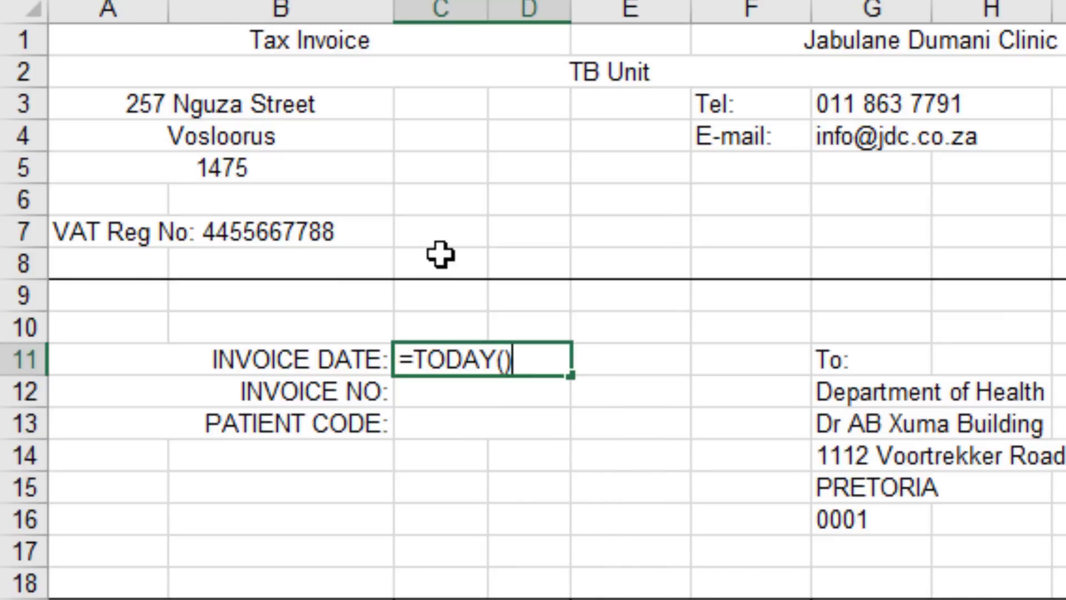
key("Return")
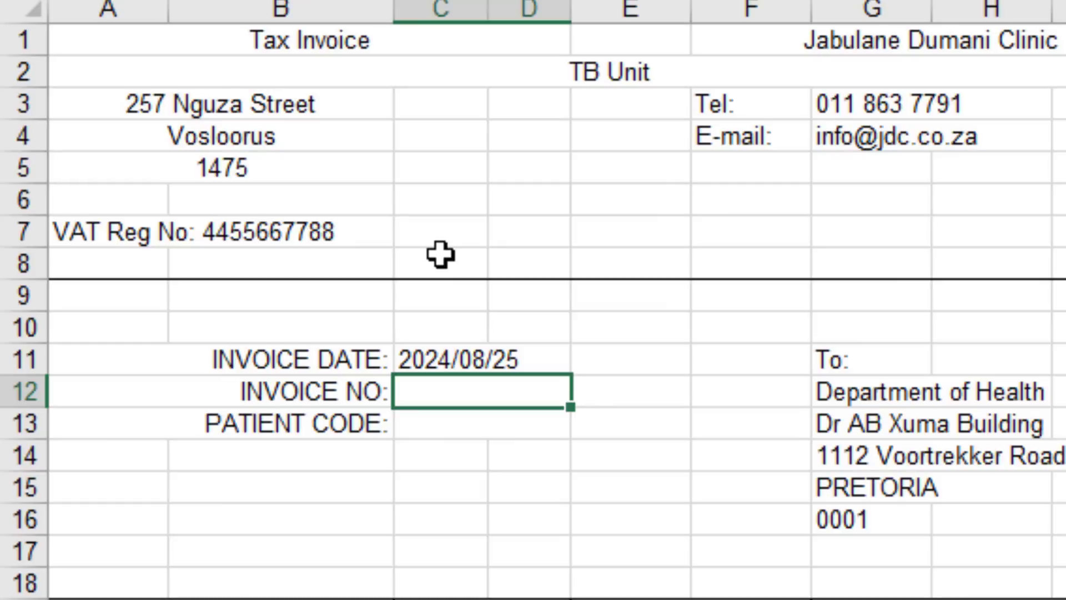
Fill in the invoice number in C12 and the patient code in C13
type("JDC")
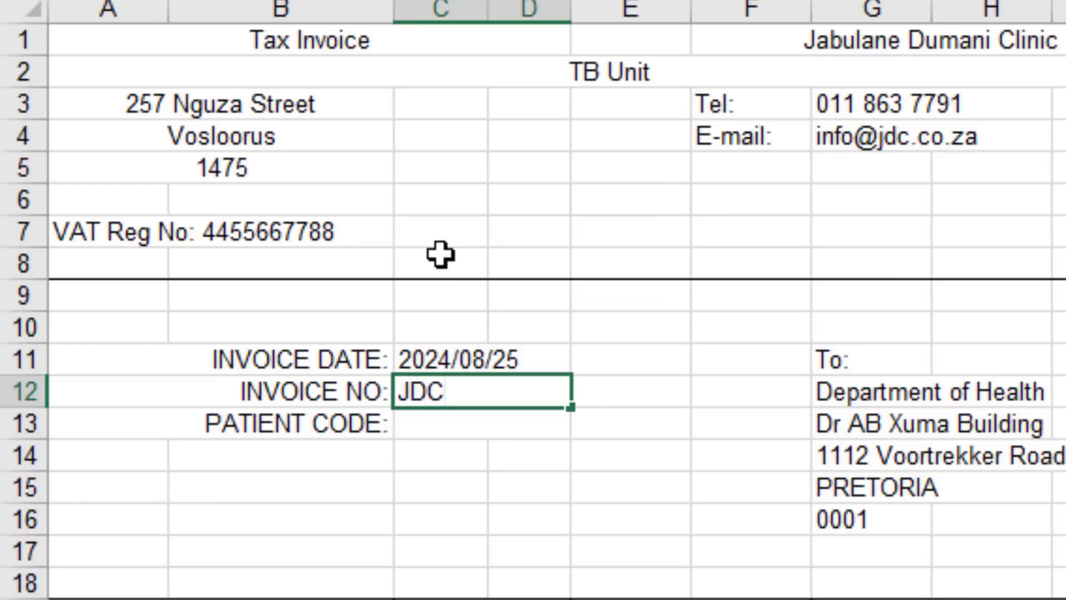
type("56")
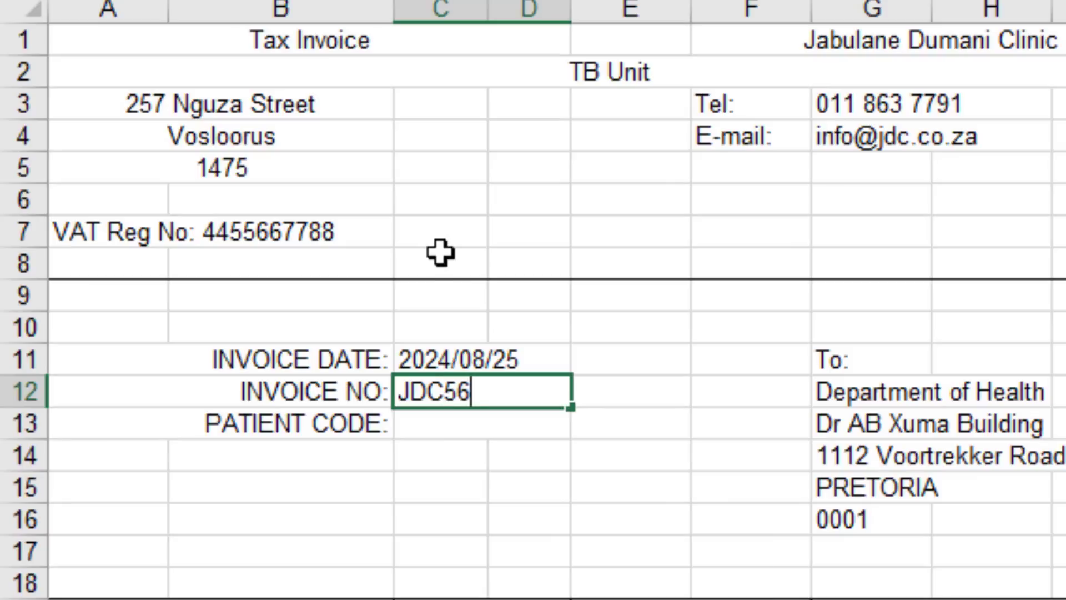
type("78")
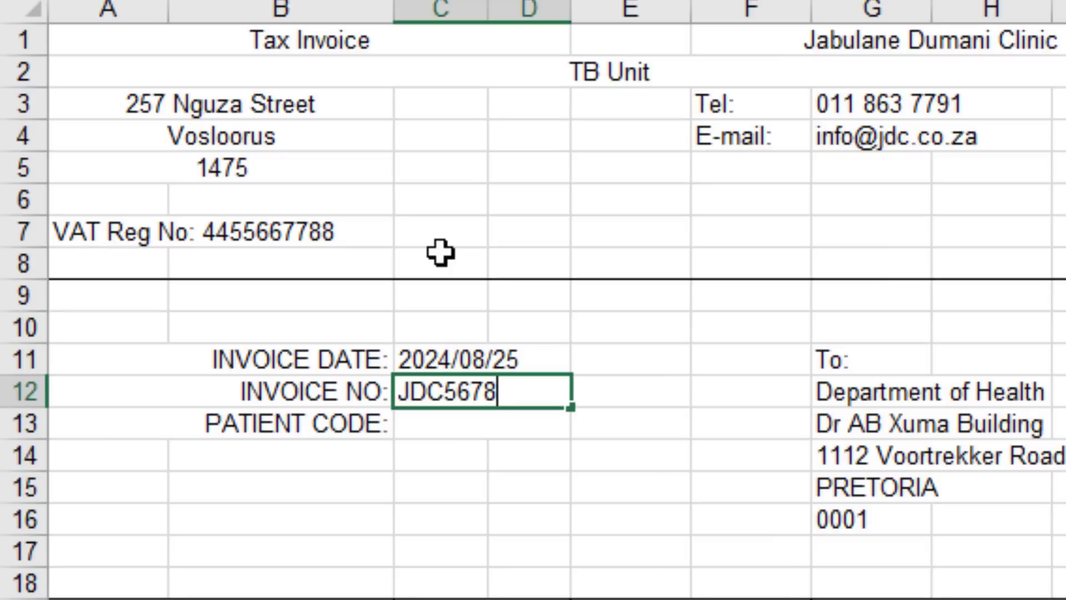
double_click(462, 416)
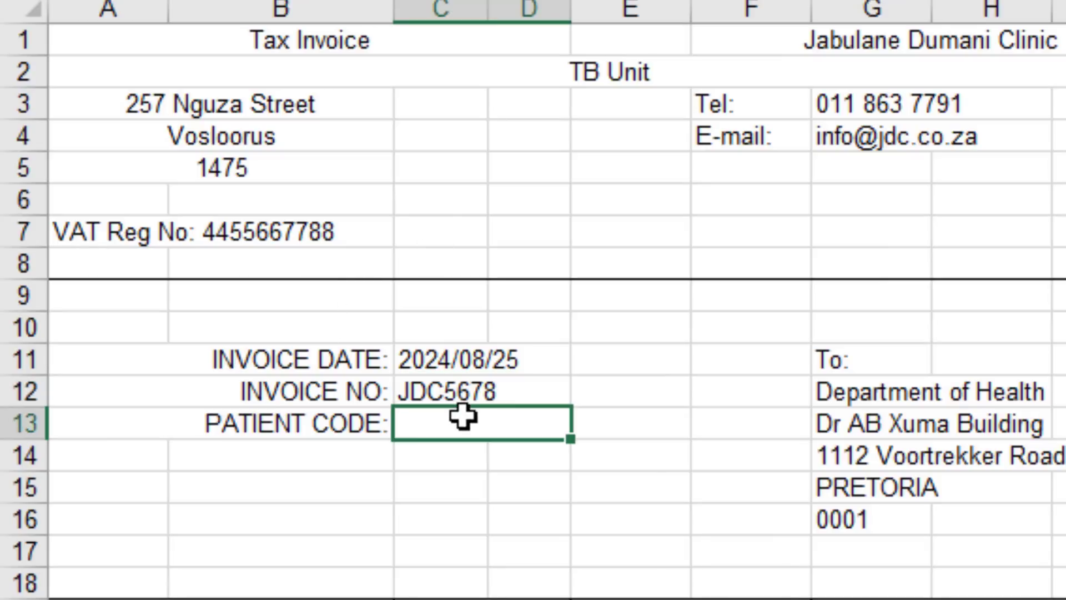
type("TB007")
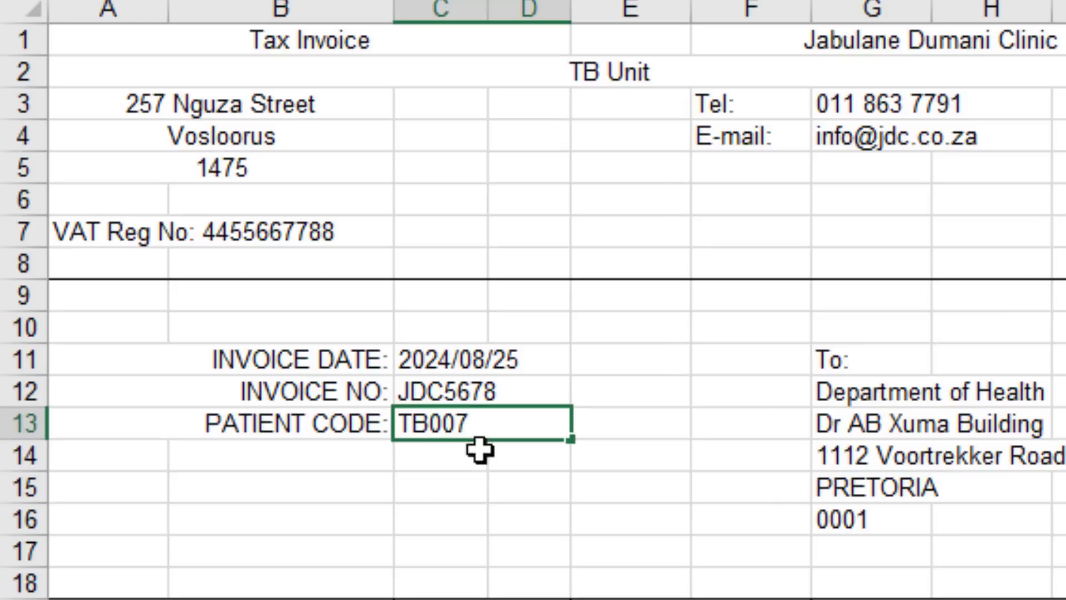
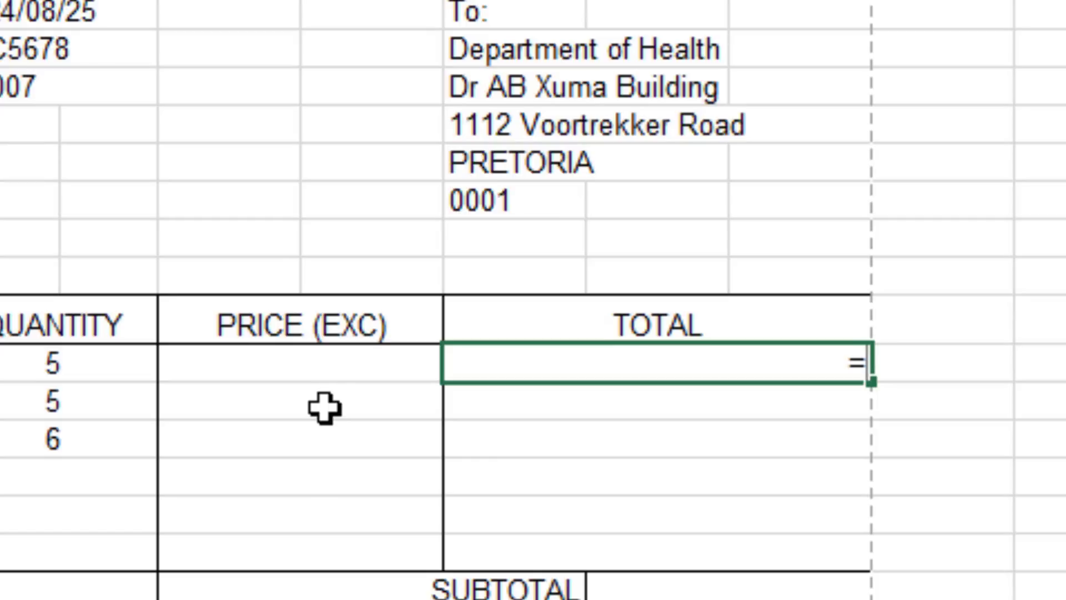
Remove the unfinished formula from the first cell under TOTAL
key("BackSpace")
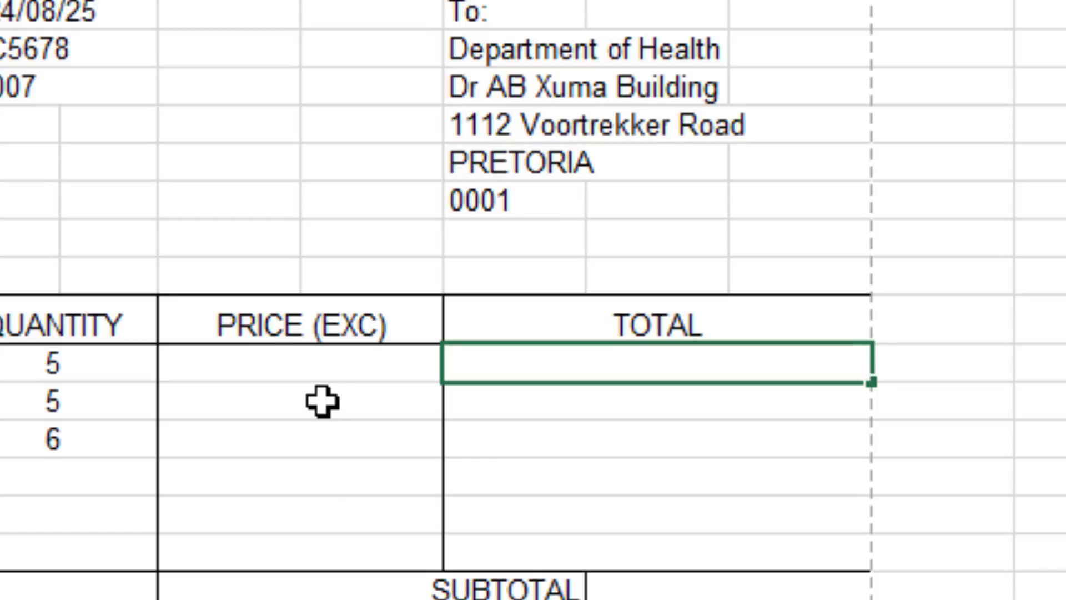
left_click(1018, 308)
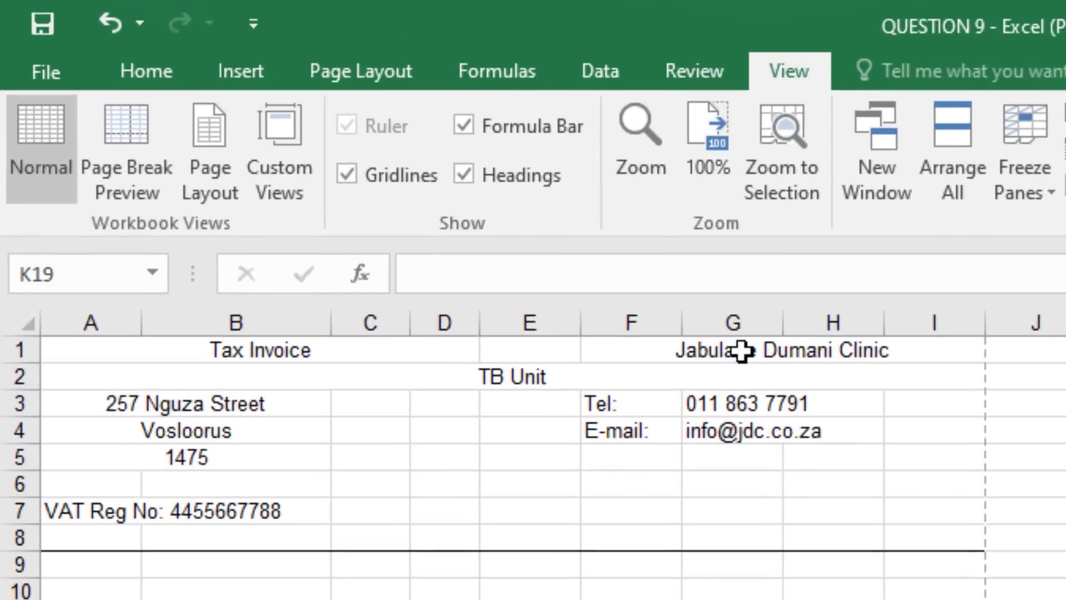
Format the clinic name heading in F1 with the Broadway font at size 12
left_click(367, 172)
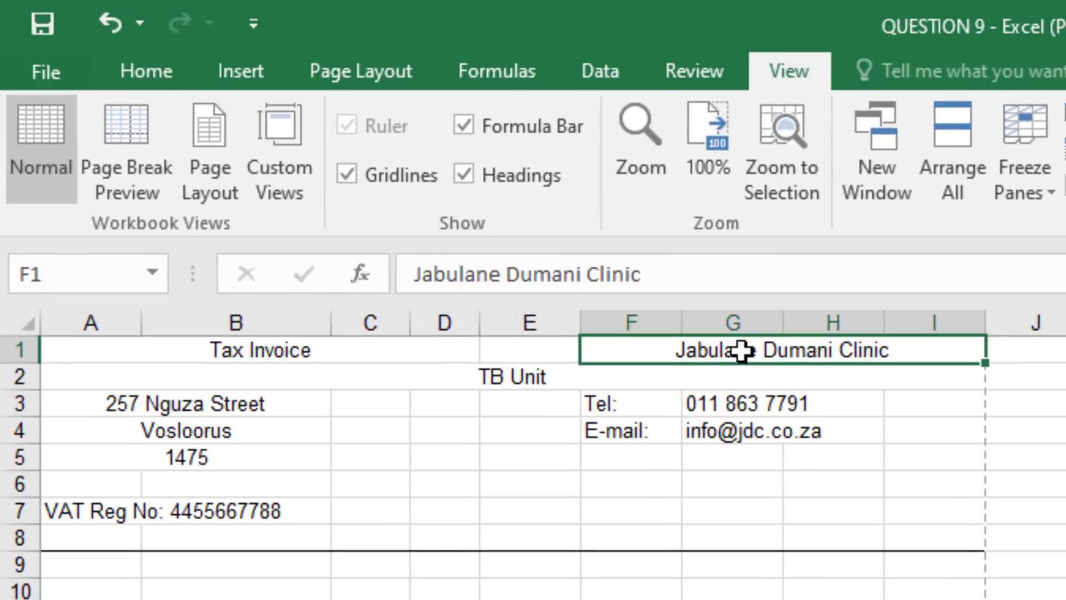
left_click(148, 68)
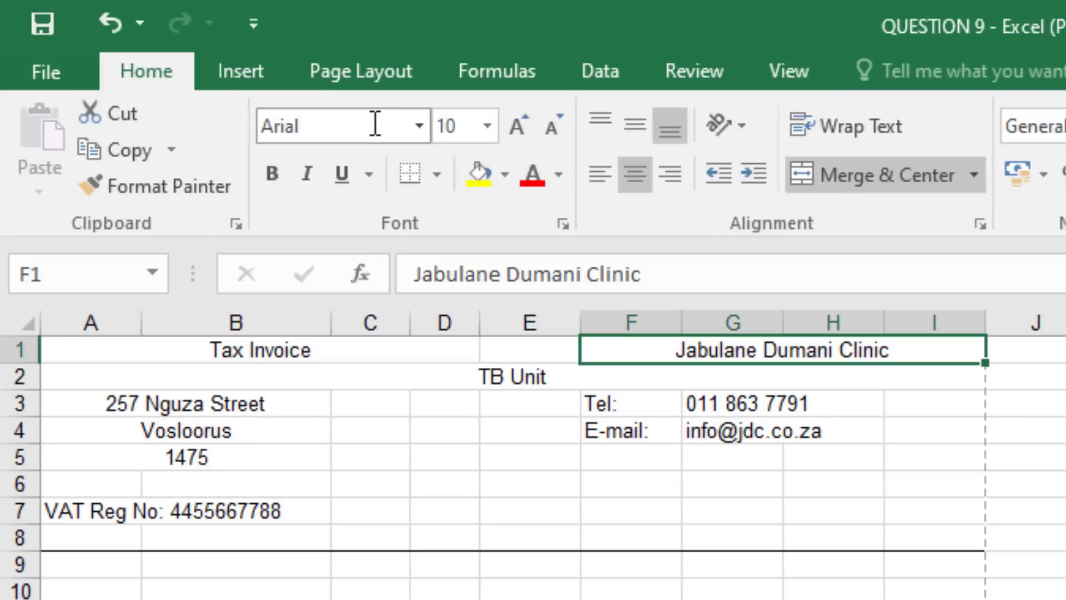
left_click(372, 124)
type("Broadway")
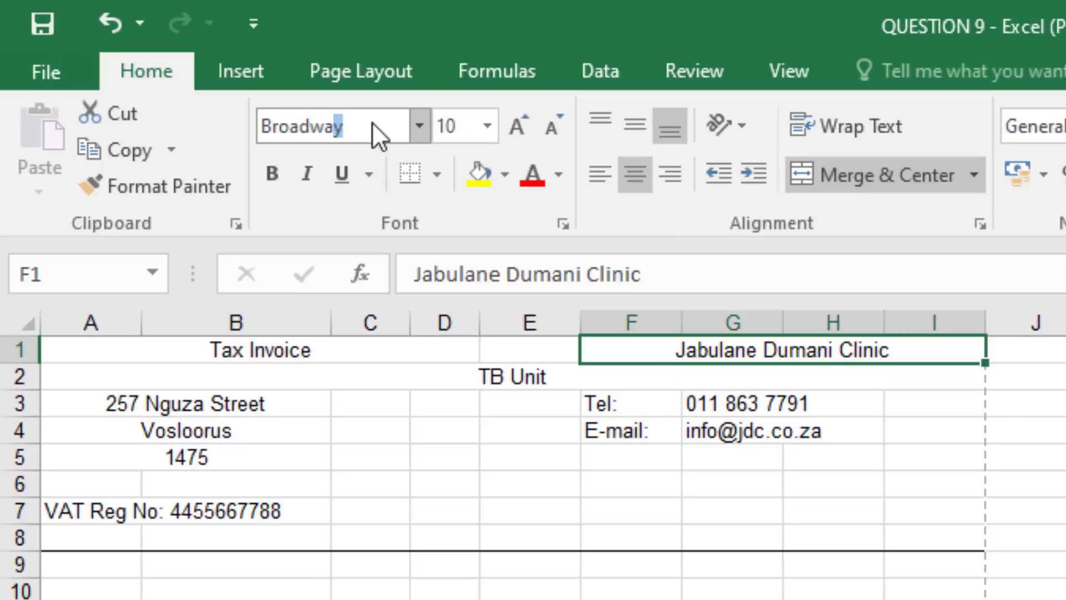
key("Return")
left_click(489, 125)
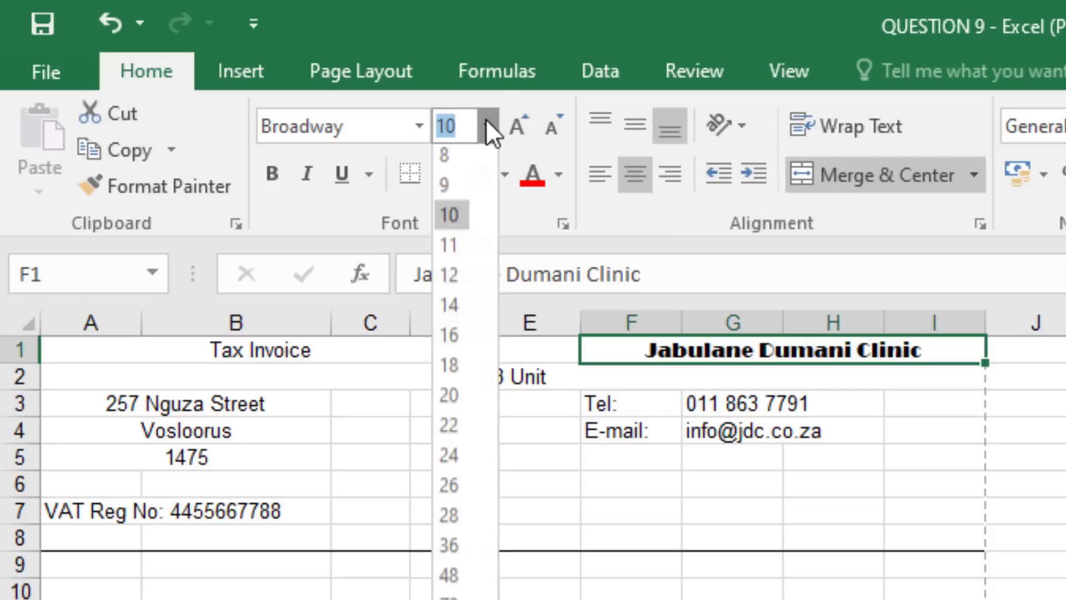
left_click(464, 286)
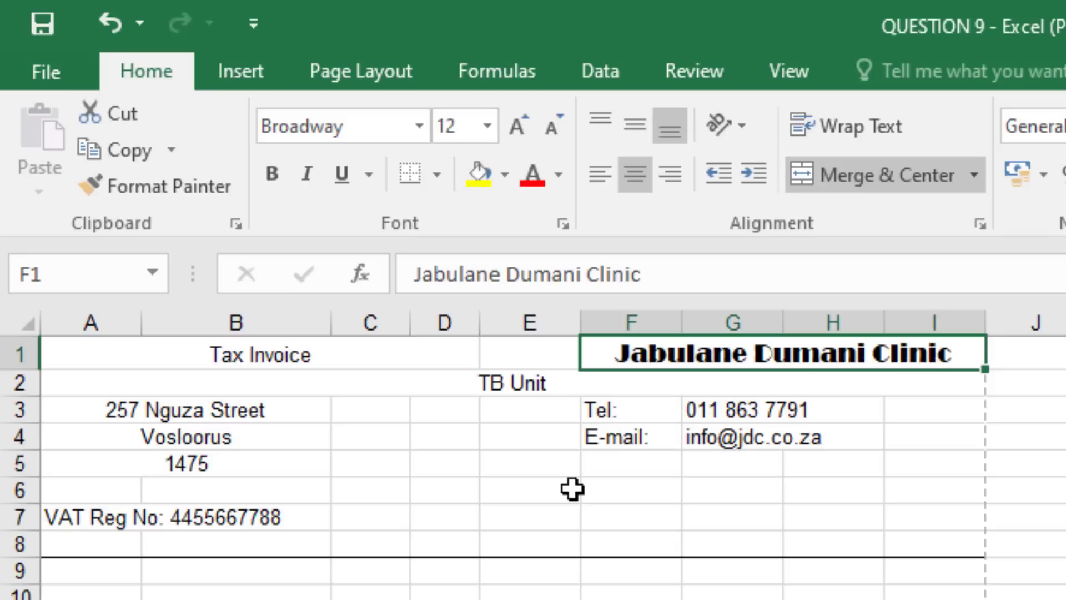
Format the "TB Unit" heading in row 2 with the Broadway font at size 20
left_click(499, 383)
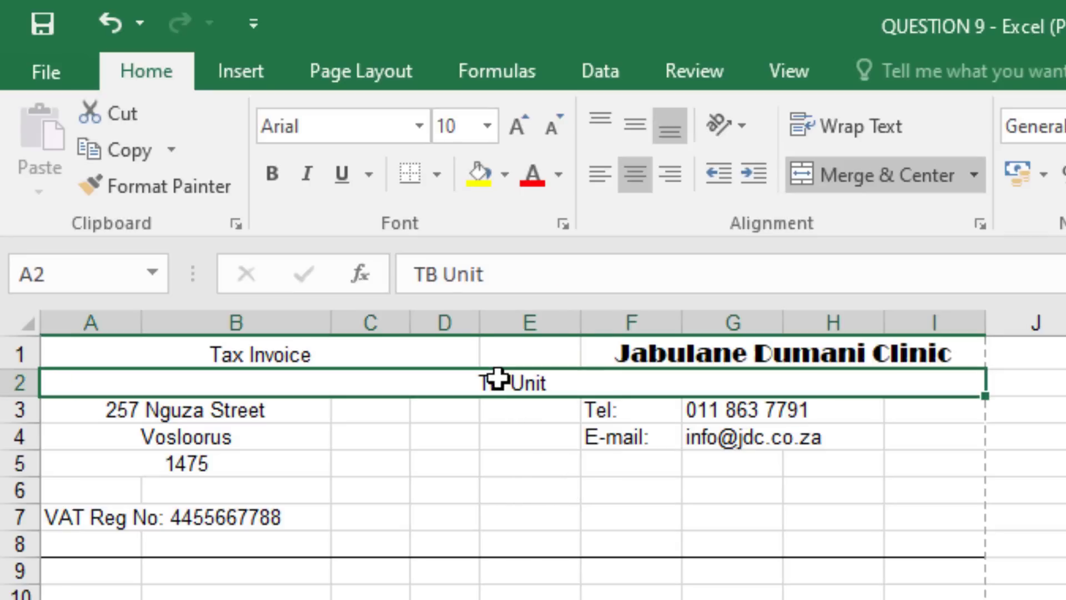
left_click(361, 126)
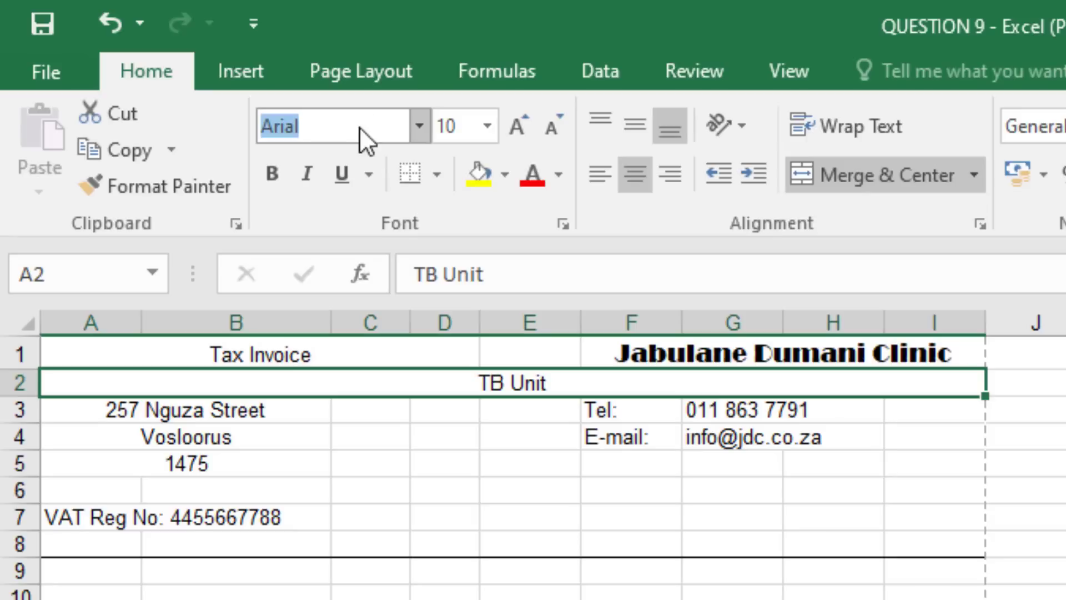
type("Broadway")
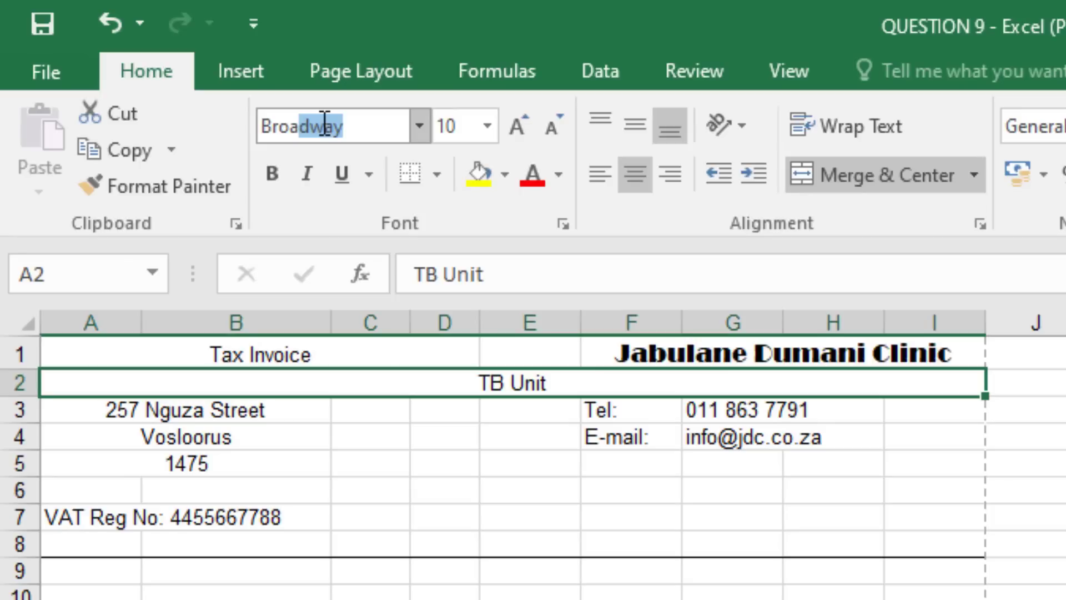
key("Return")
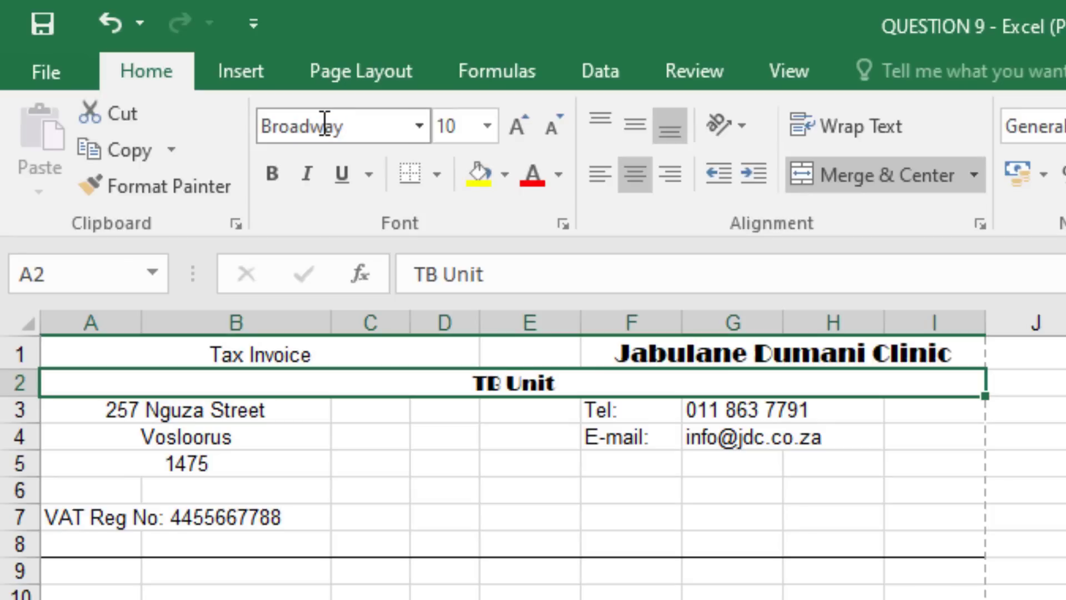
left_click(487, 126)
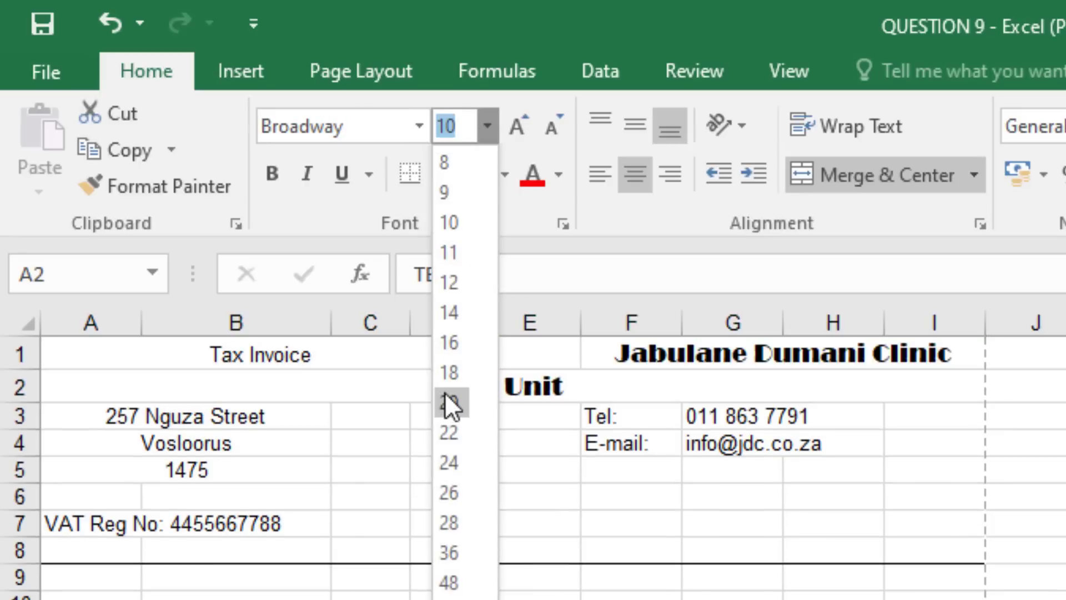
left_click(447, 402)
left_click(516, 462)
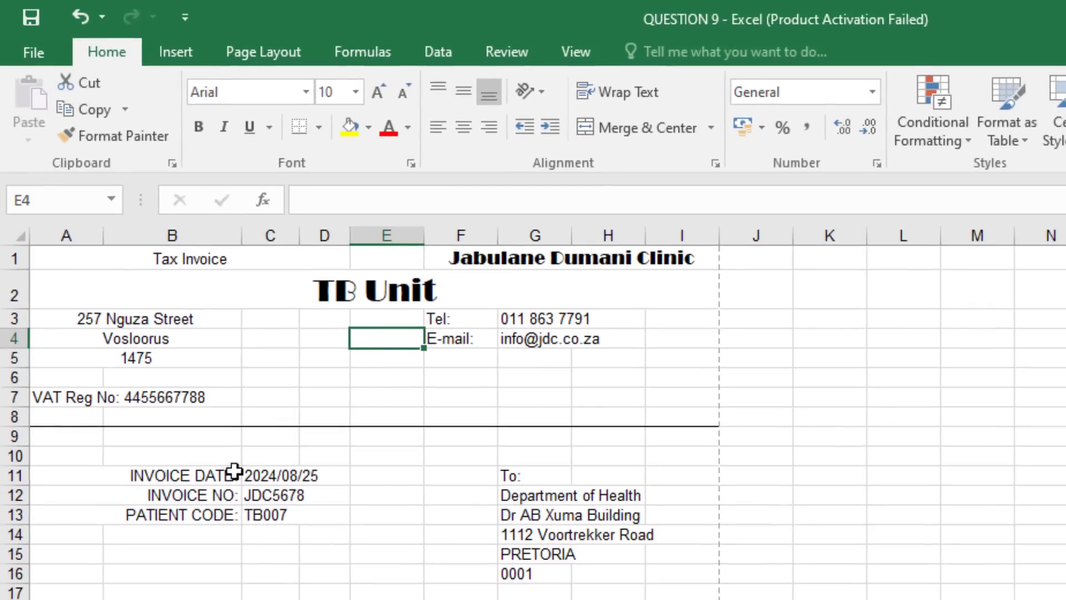
Apply thick outside borders around the invoice date, invoice number and patient code block, A11:D13
left_click(117, 472)
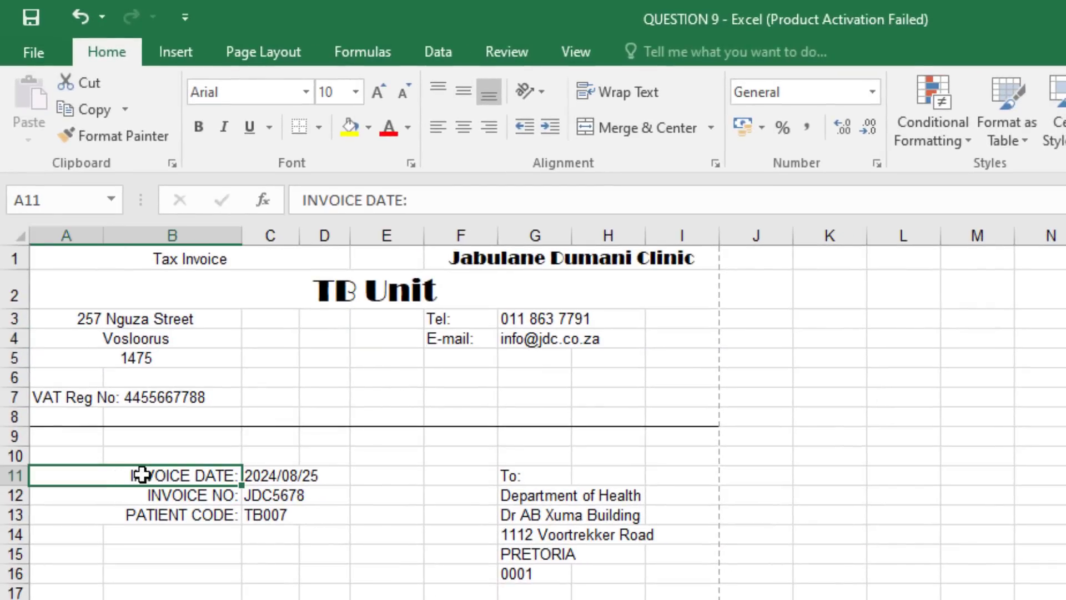
left_click_drag(206, 482, 285, 515)
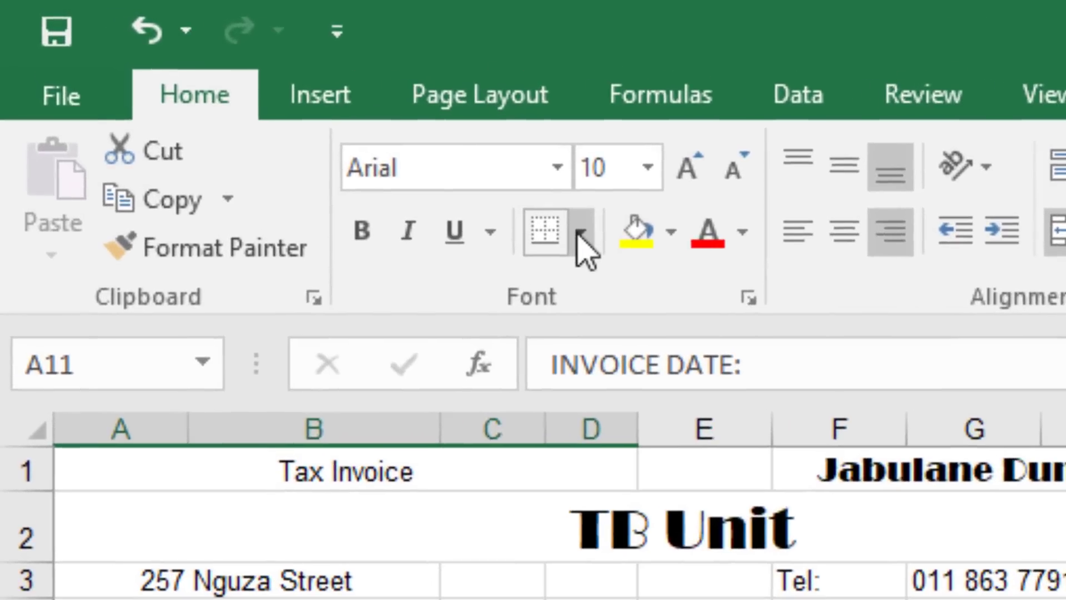
left_click(586, 245)
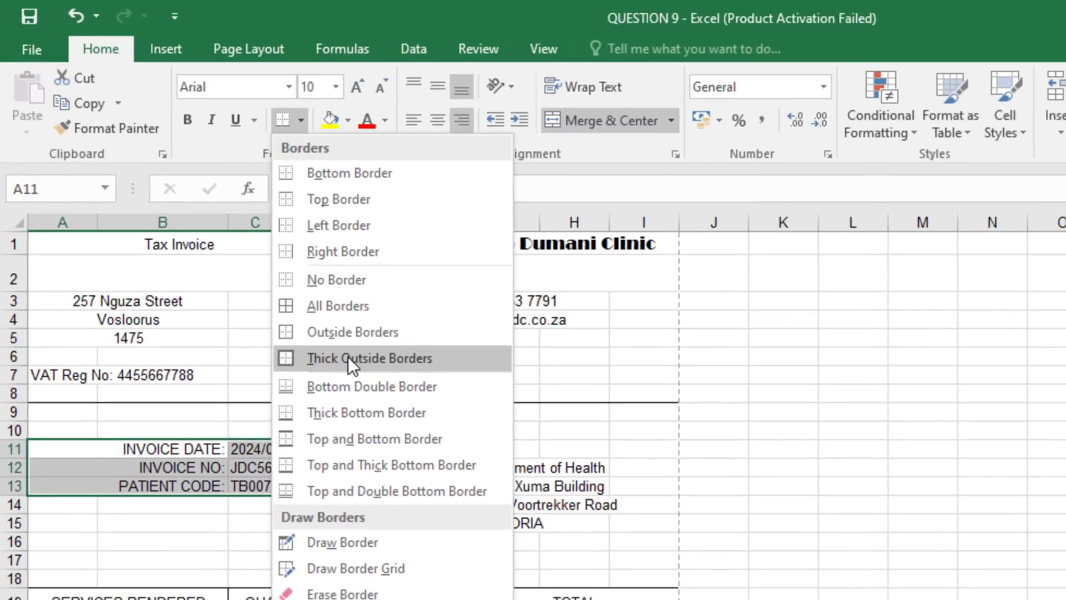
left_click(348, 358)
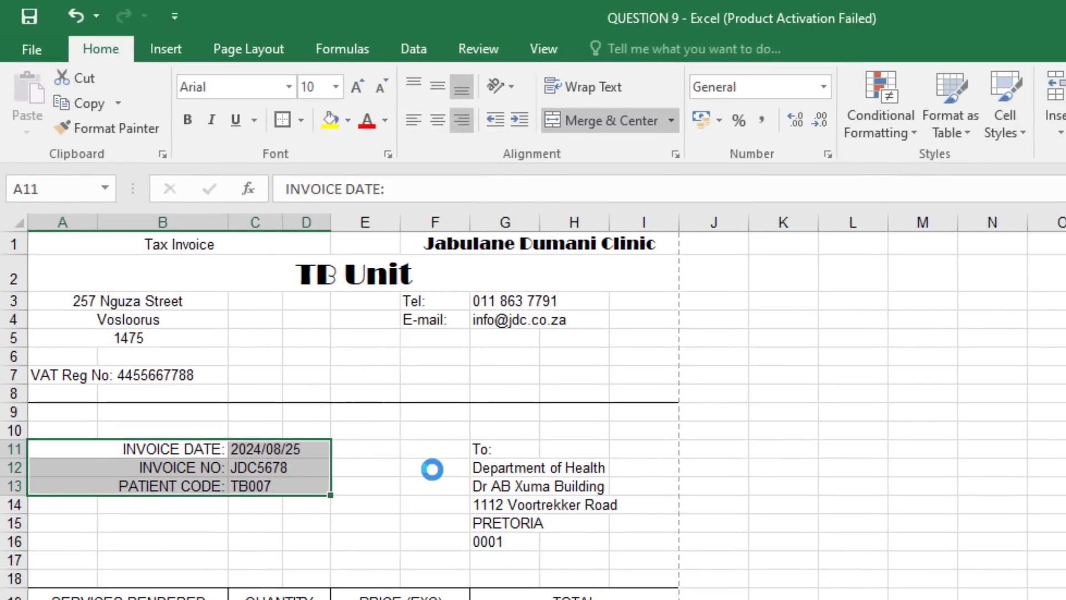
Apply the same thick outside borders around the recipient address block, G11:I16
left_click(476, 467)
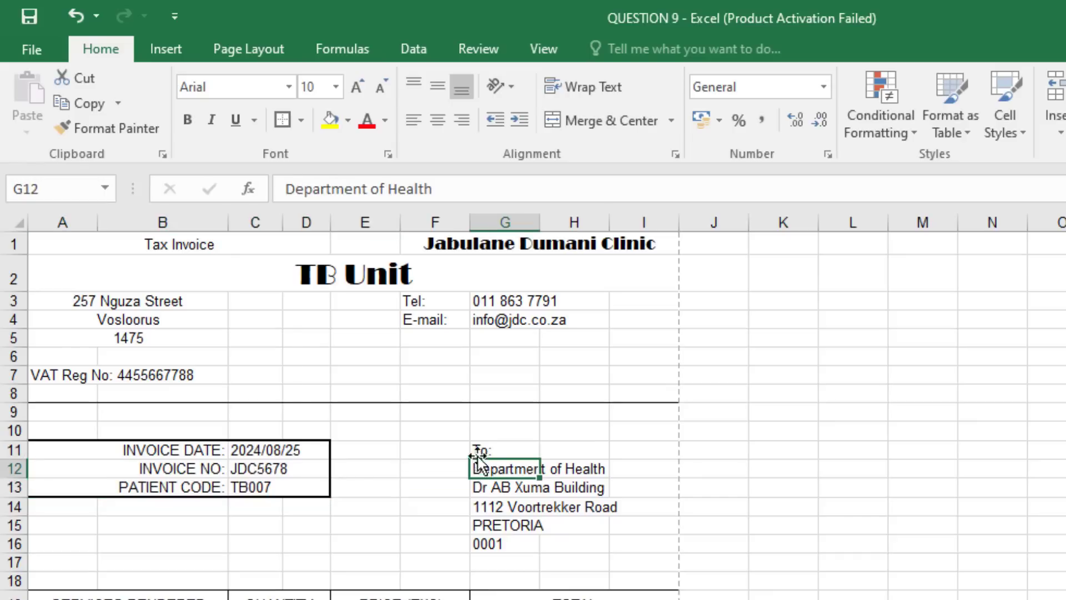
left_click_drag(476, 450, 633, 545)
left_click(283, 120)
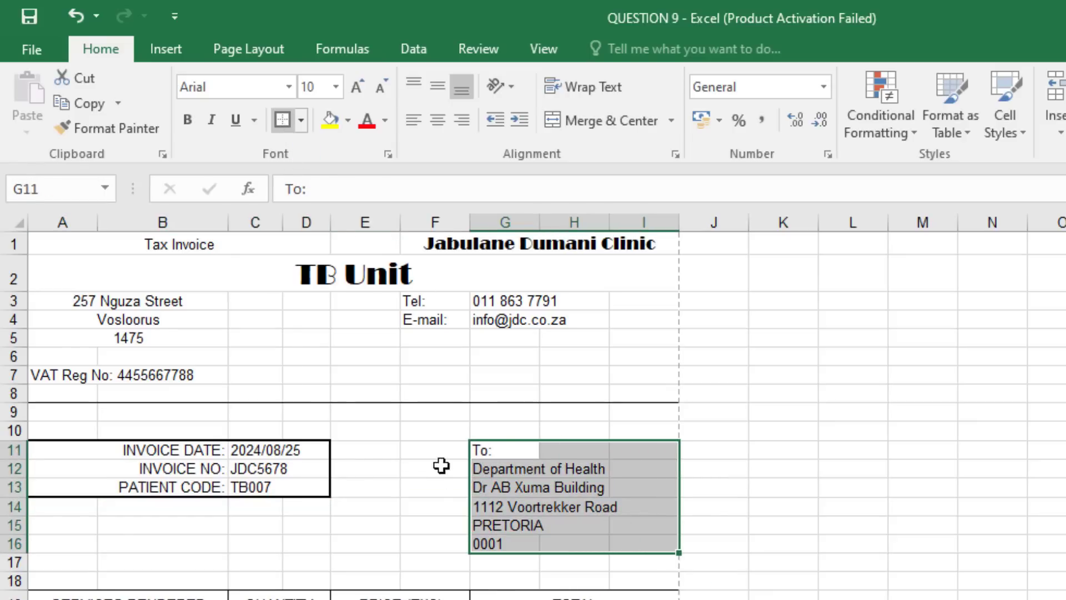
left_click(407, 522)
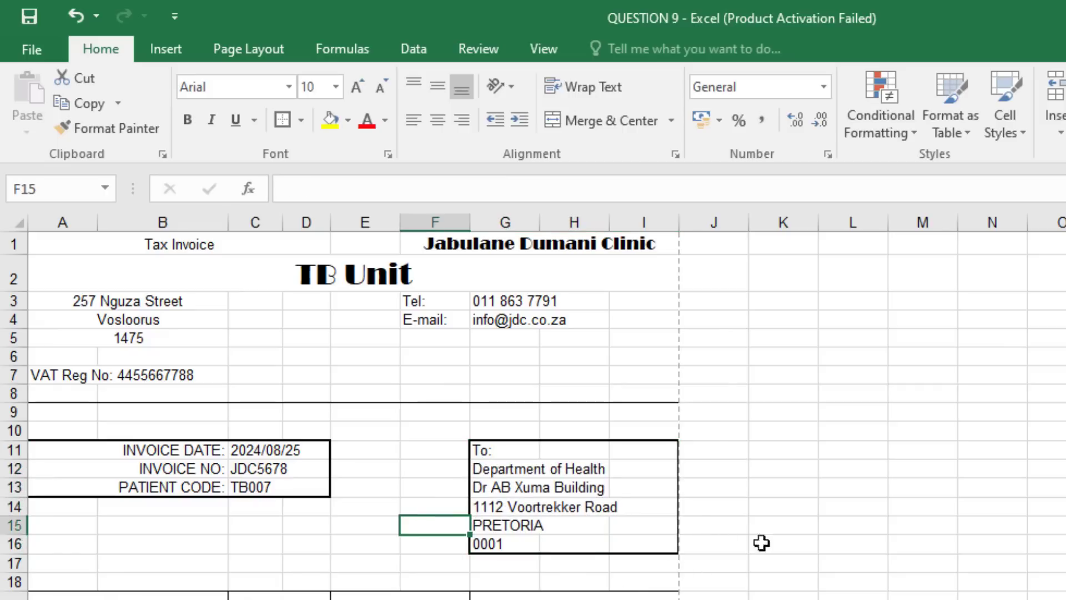
left_click(849, 544)
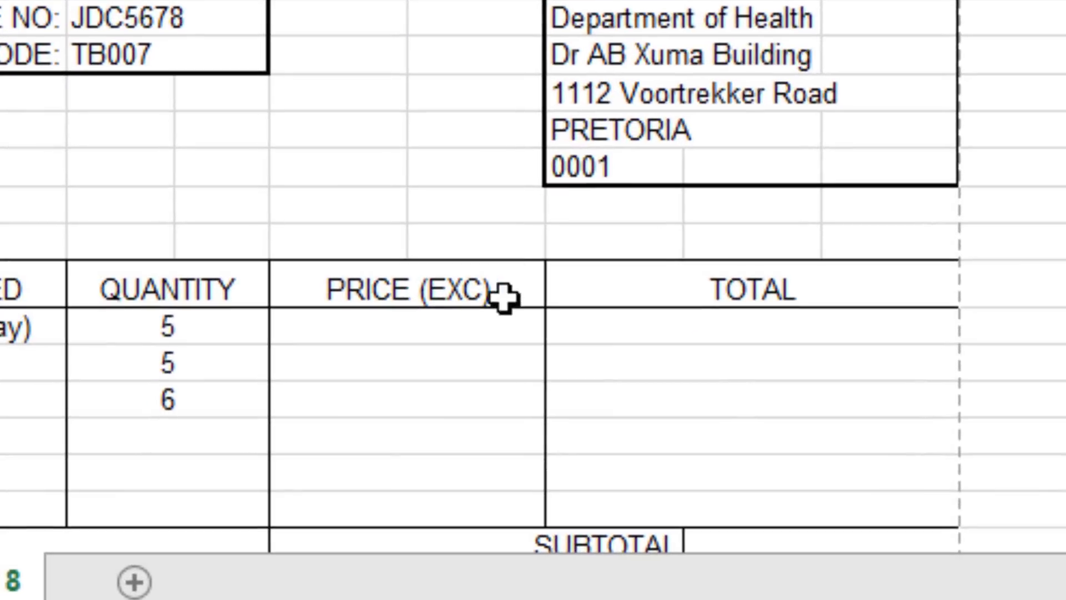
Enter the prices 1500, 1200 and 3900 for the three services under PRICE (EXC), starting in E20
left_click(300, 449)
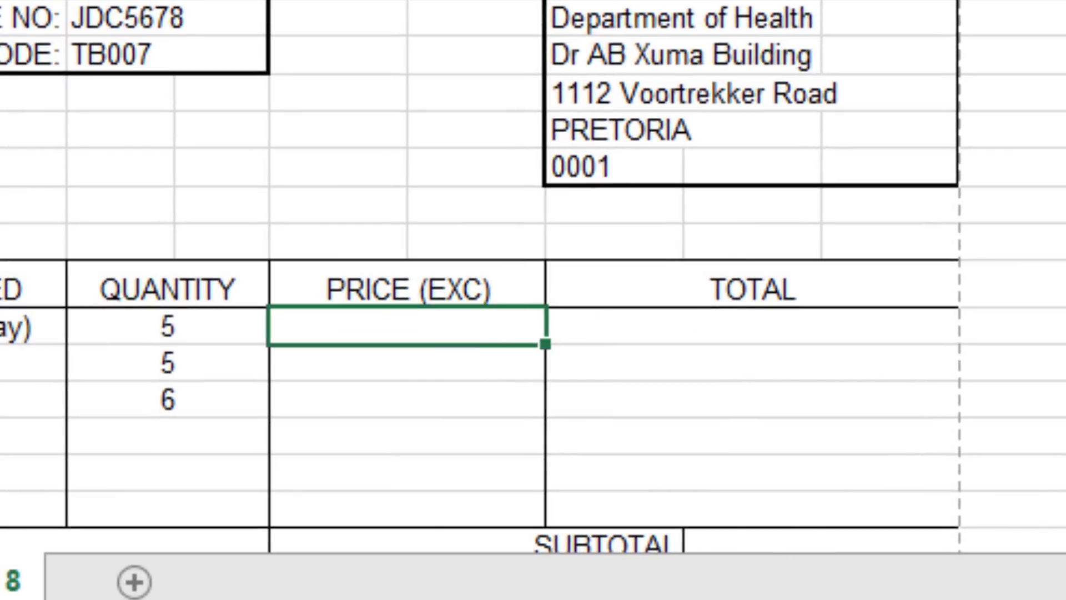
type("1500")
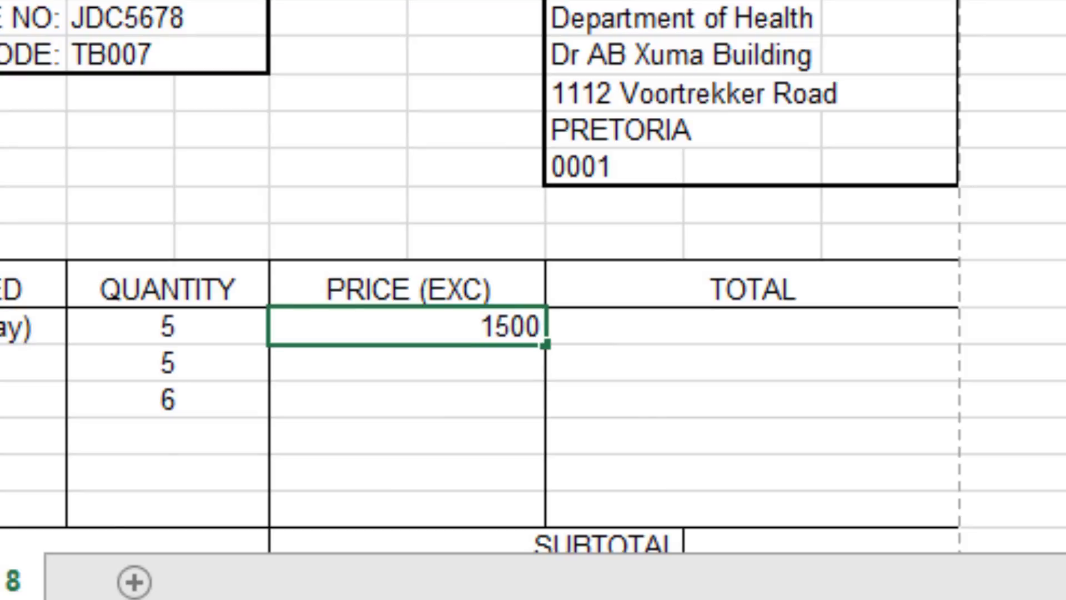
key("Return")
type("1200")
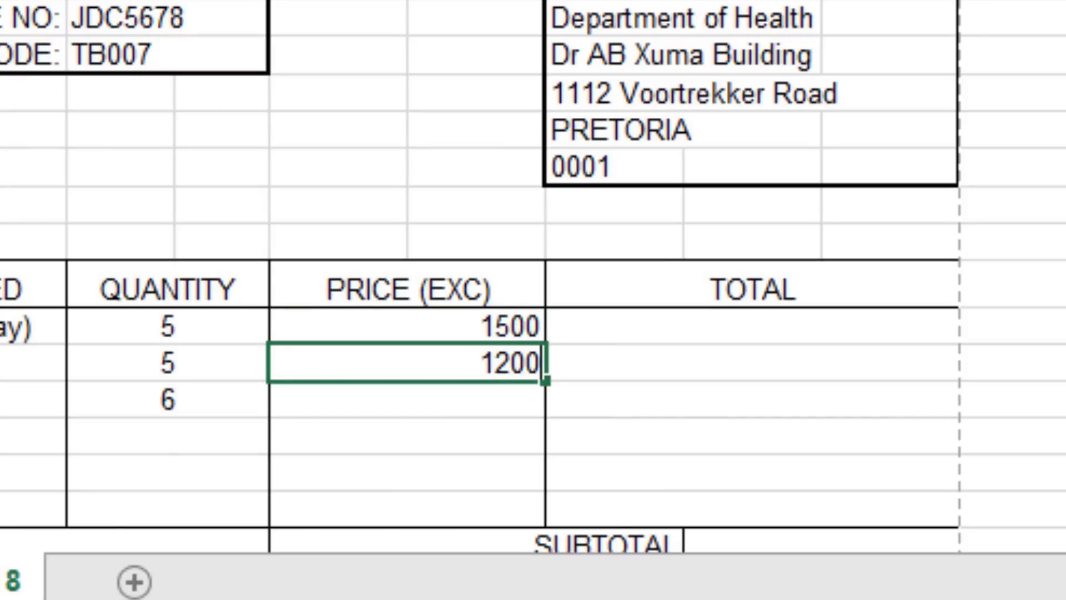
key("Return")
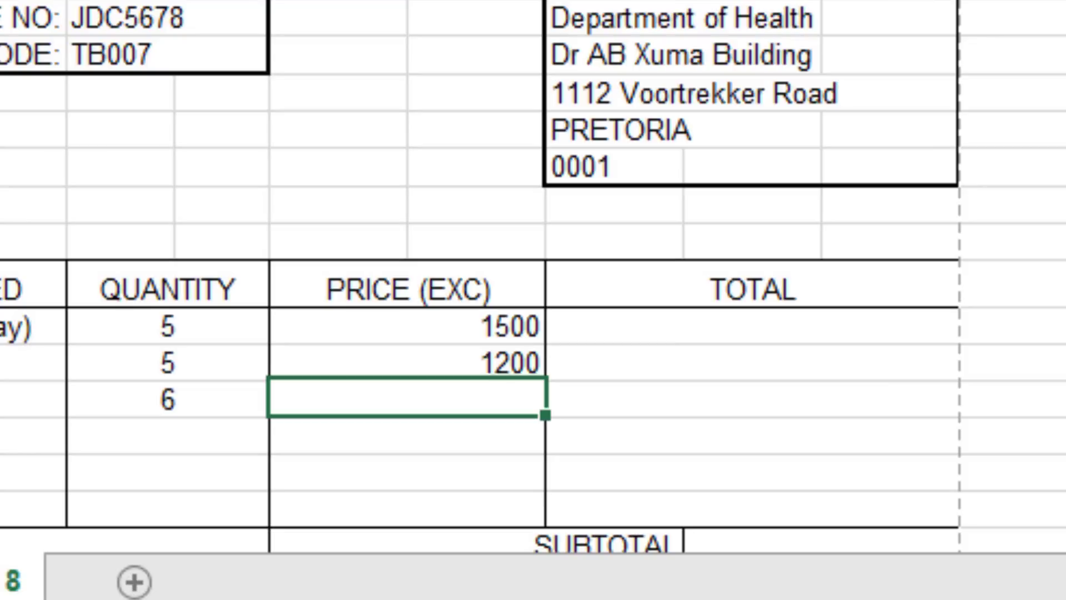
type("3900")
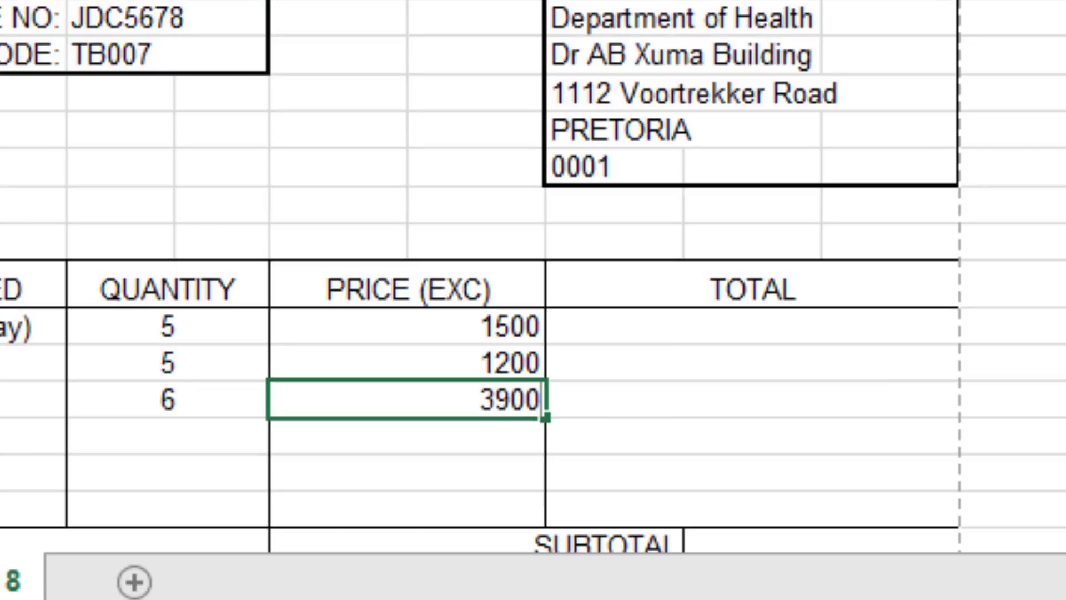
key("Return")
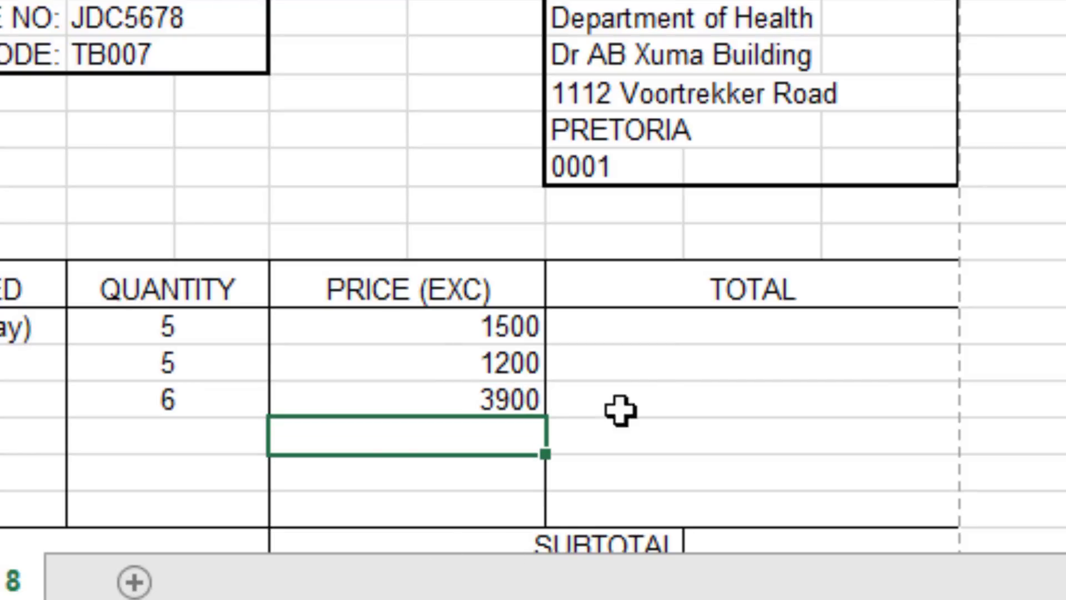
Format the three prices under PRICE (EXC) as Currency with the R symbol and 2 decimal places
scroll(623, 316, "down", 1)
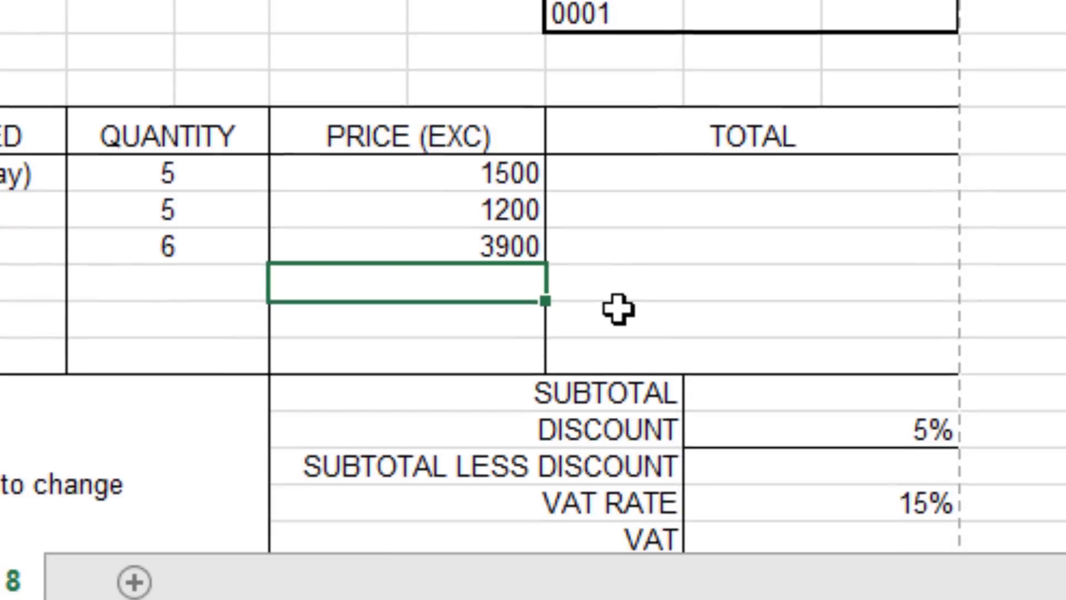
left_click_drag(481, 174, 494, 258)
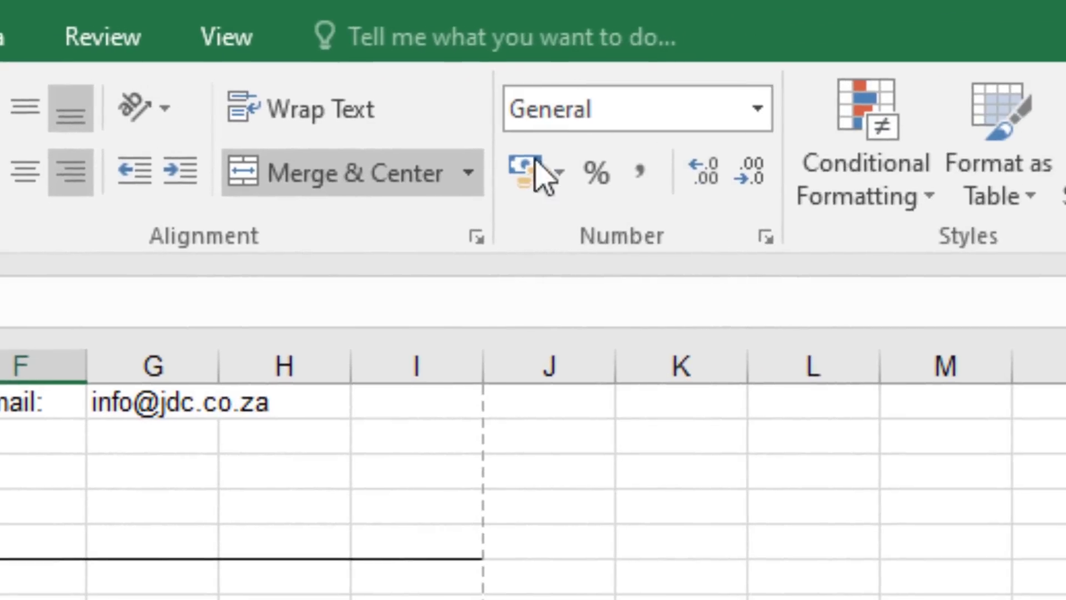
left_click(767, 238)
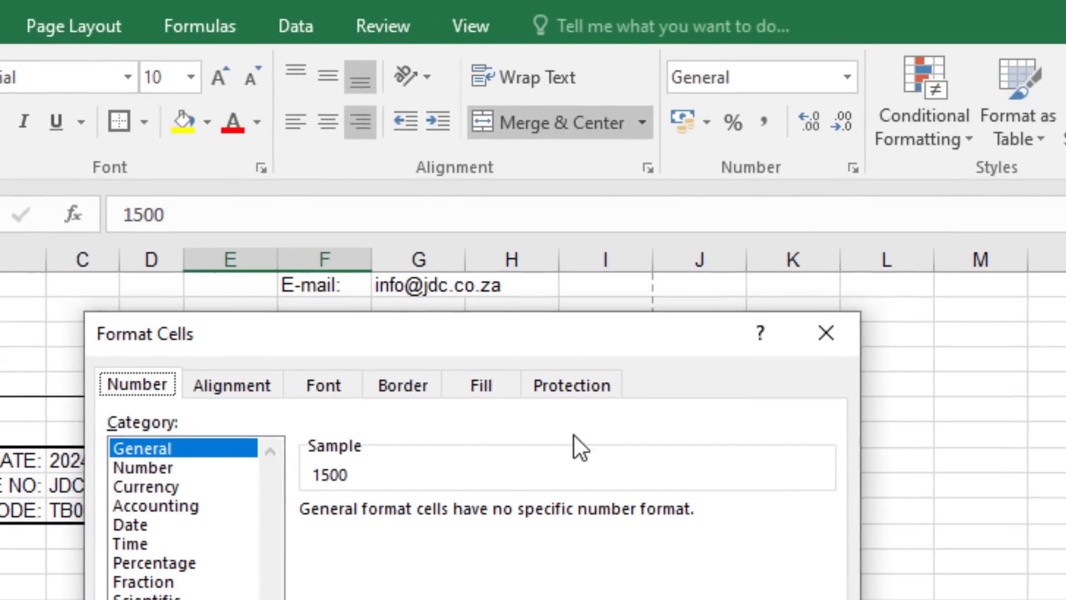
left_click(158, 487)
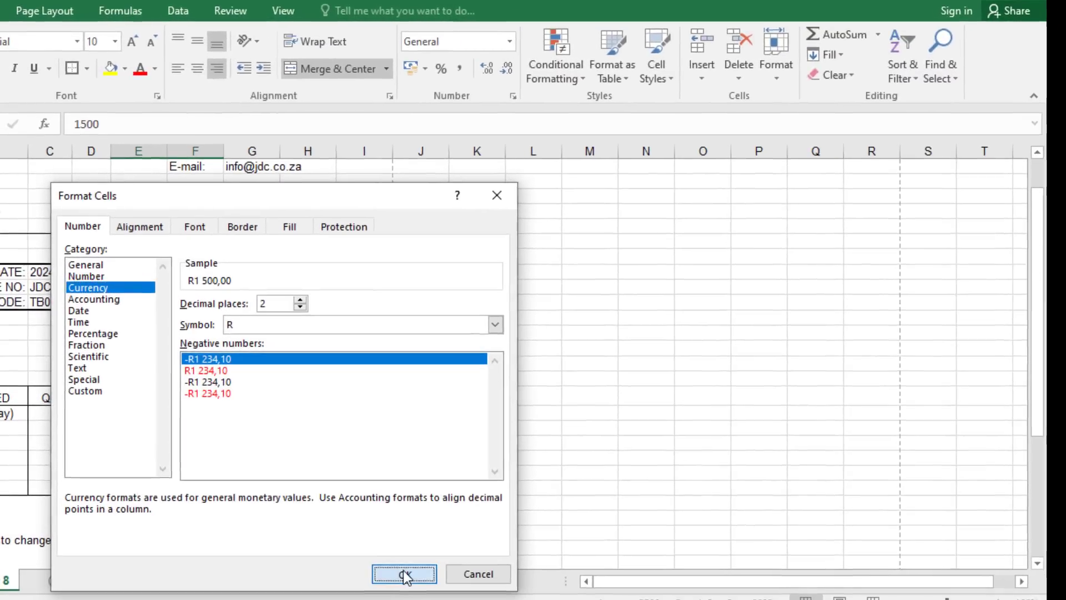
left_click(403, 573)
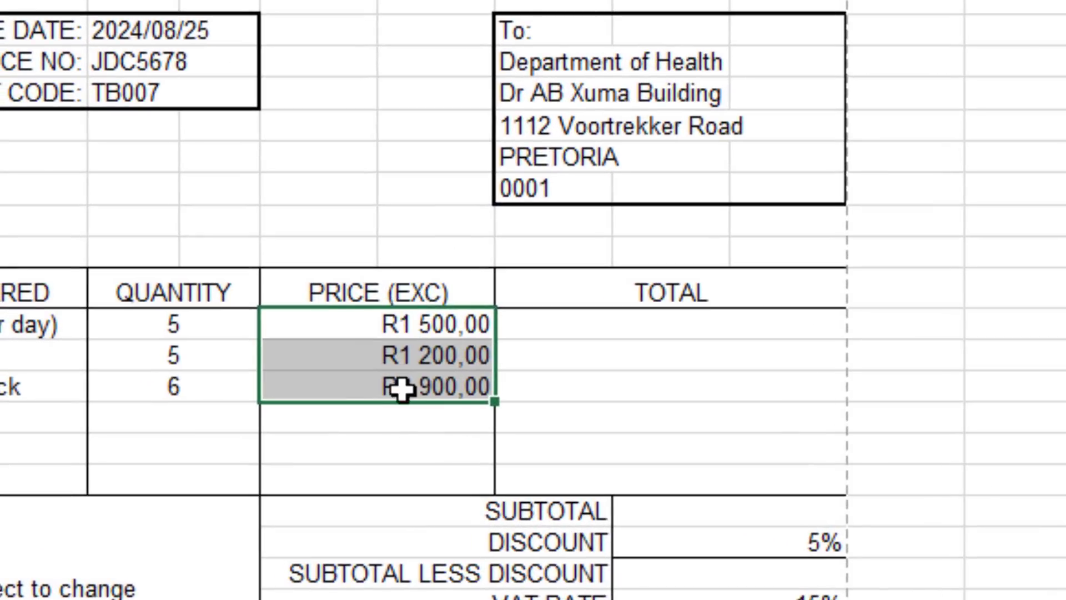
left_click(404, 430)
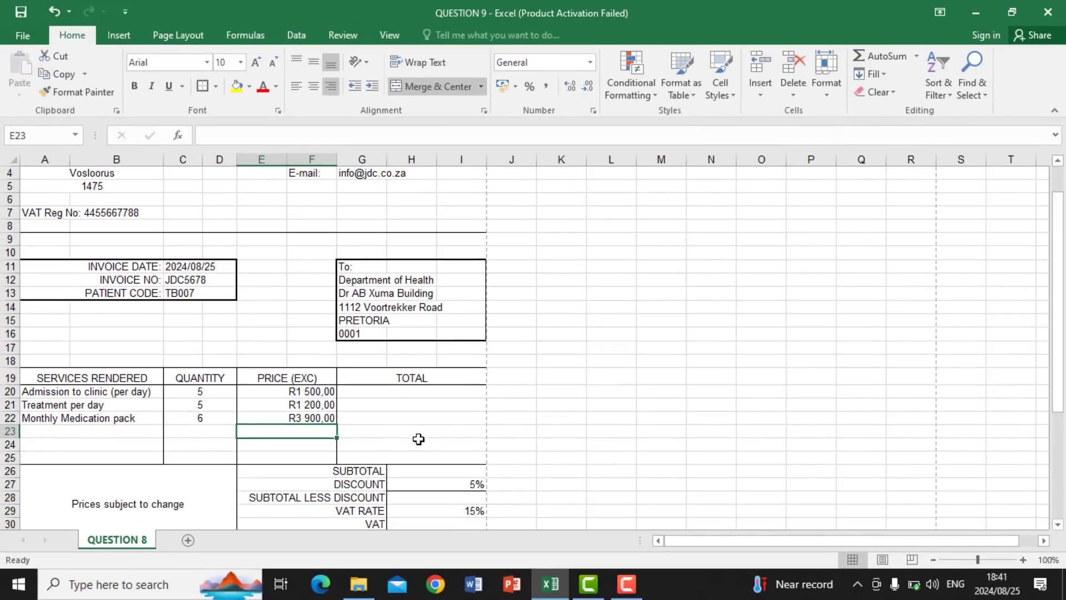
Calculate the TOTAL for Admission to clinic in G20 by multiplying quantity by price with =C20*E20
scroll(417, 440, "down", 1)
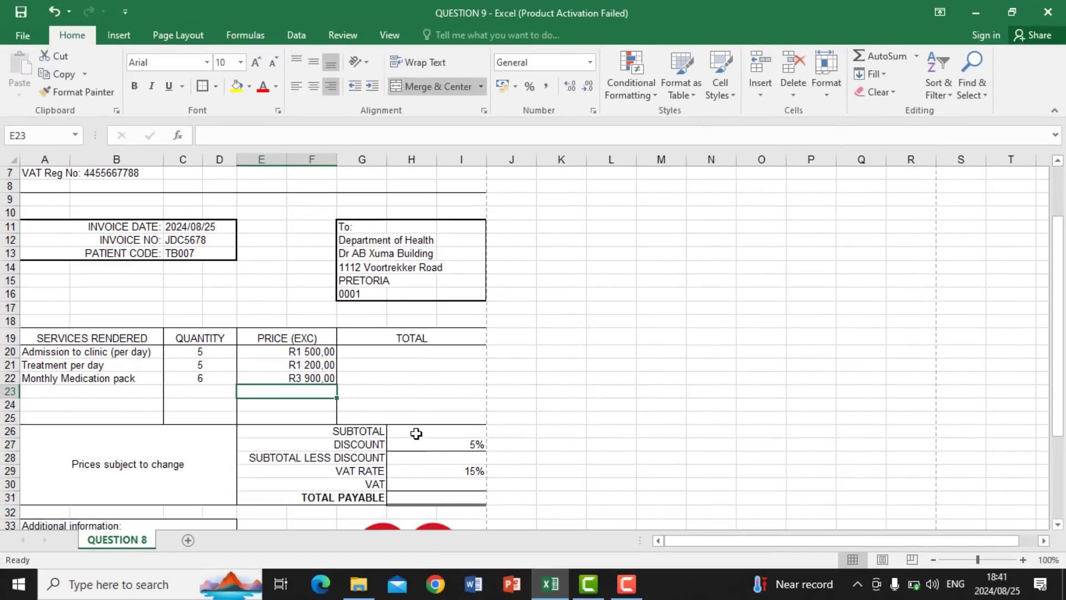
left_click(429, 359)
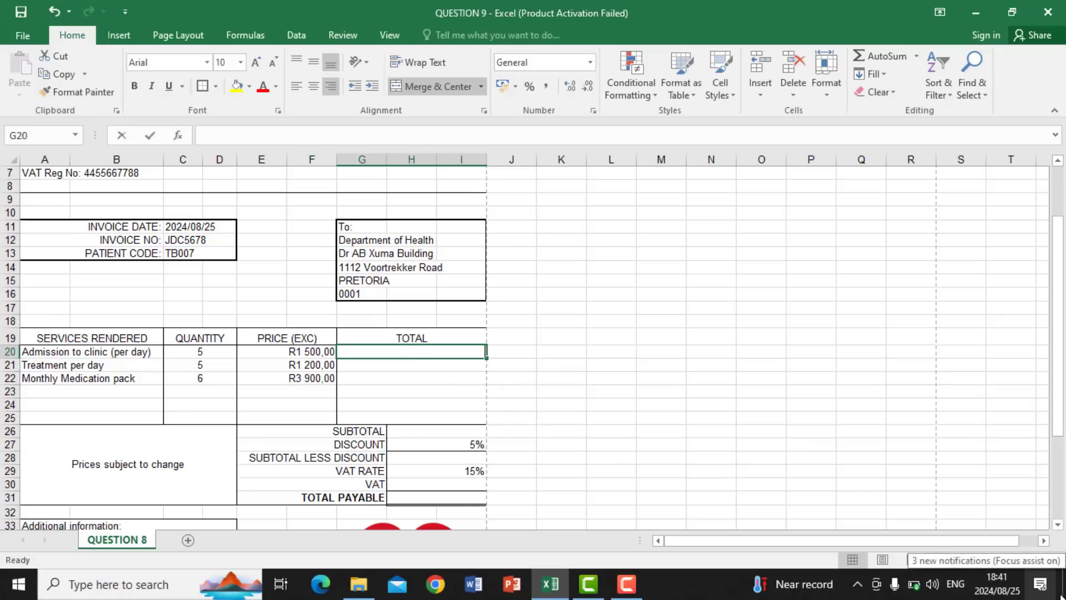
type("=")
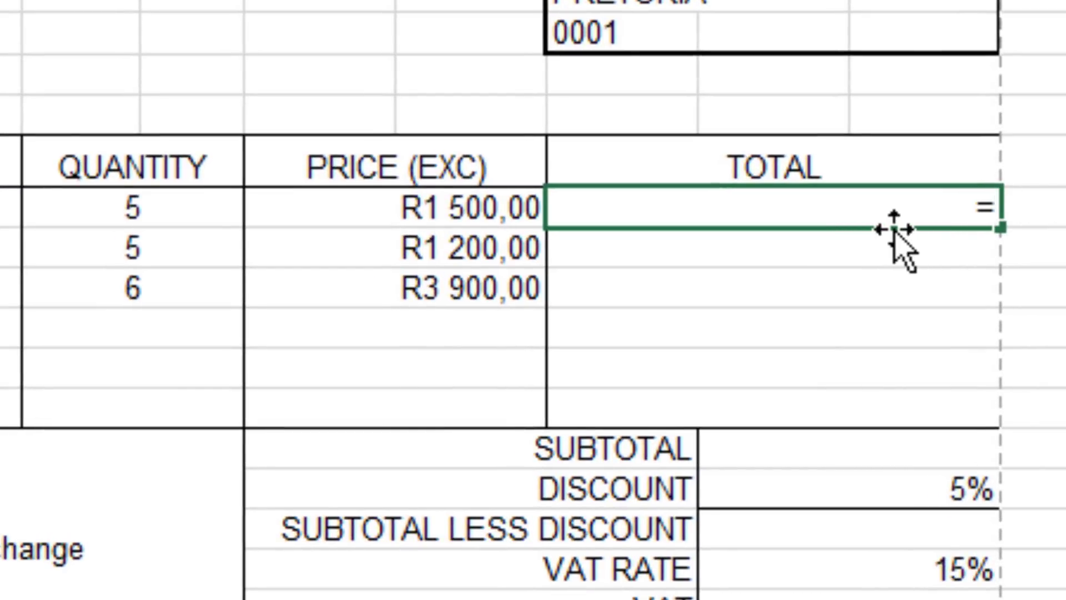
left_click(137, 206)
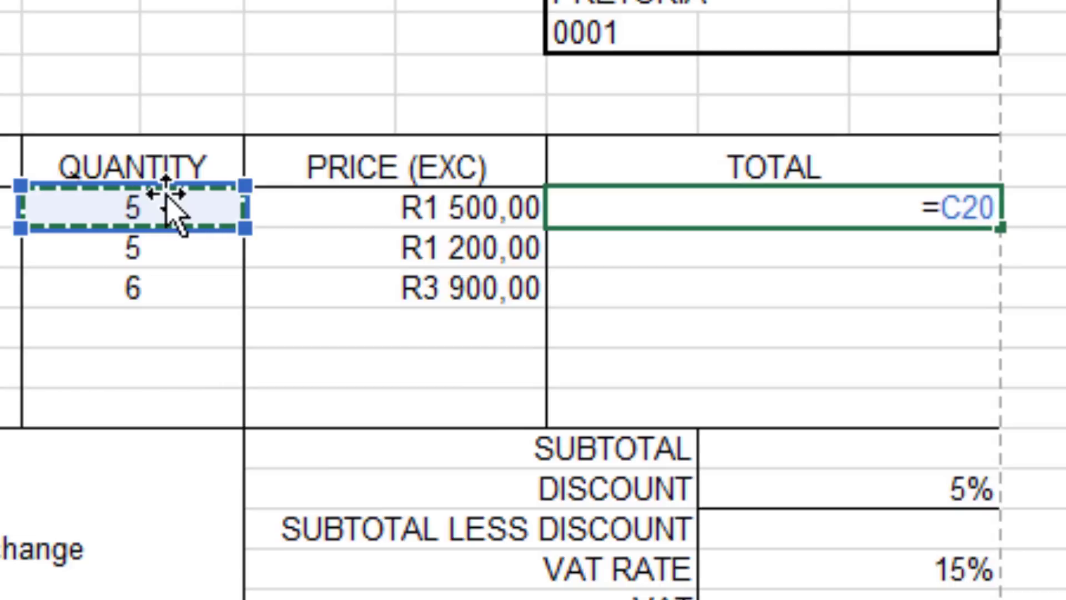
type("*")
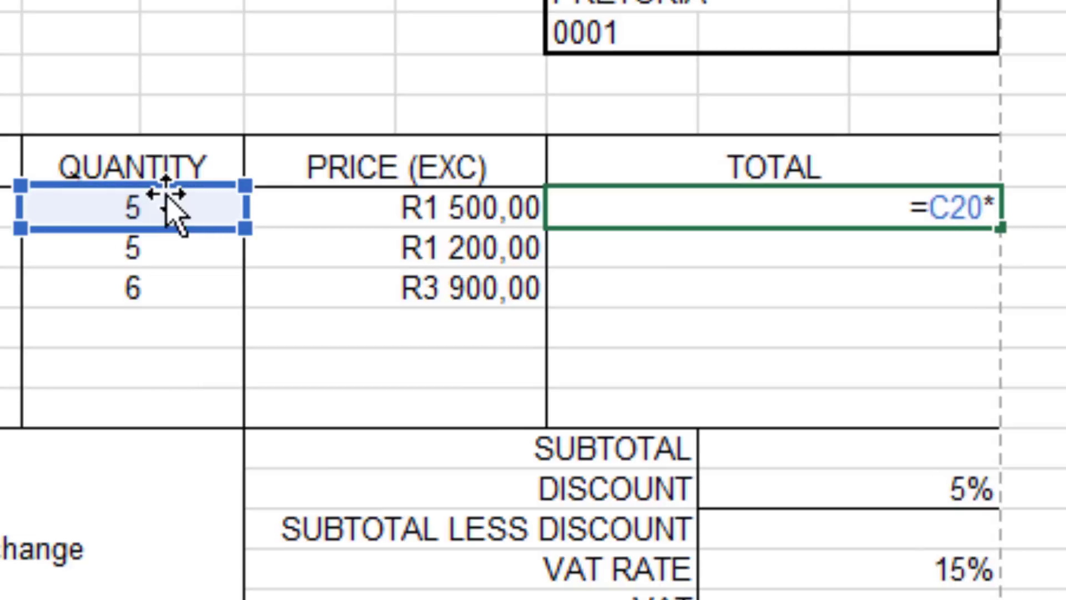
left_click(414, 207)
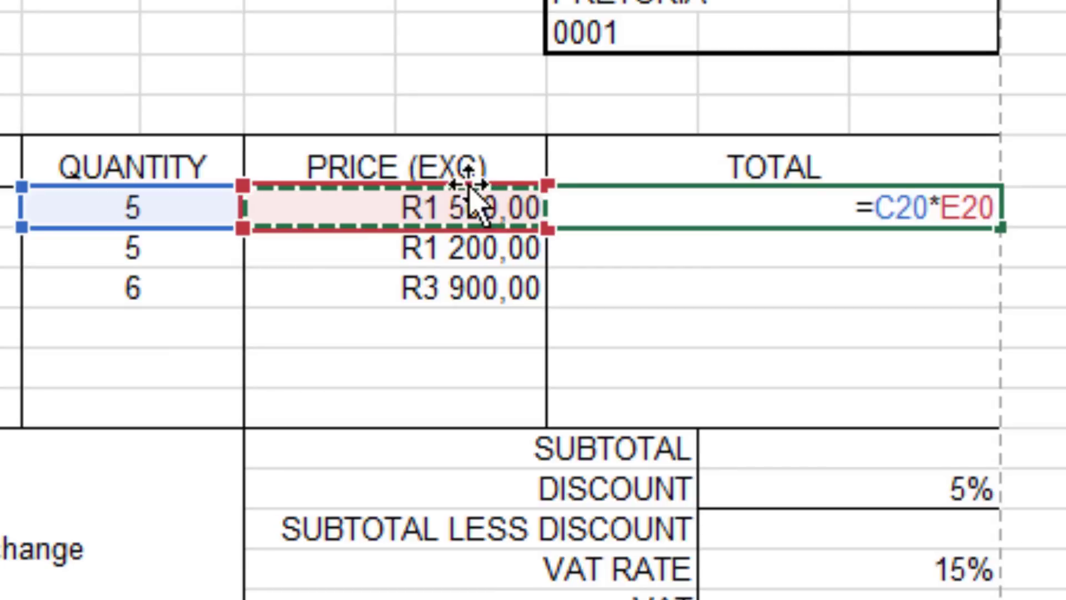
key("Return")
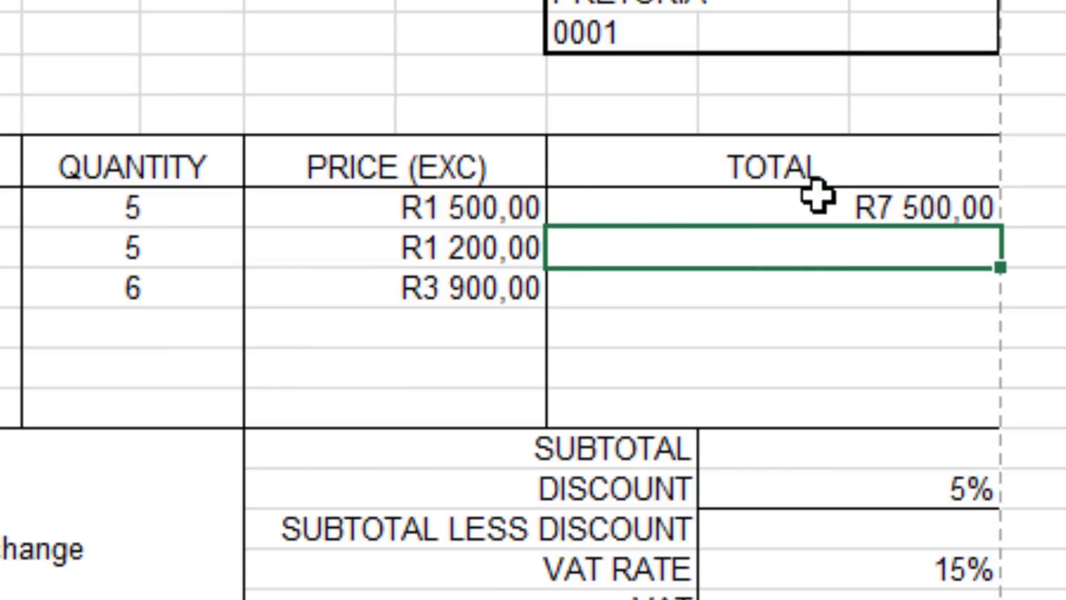
Fill the TOTAL formula from G20 down to the Treatment per day and Monthly Medication pack rows
left_click(830, 208)
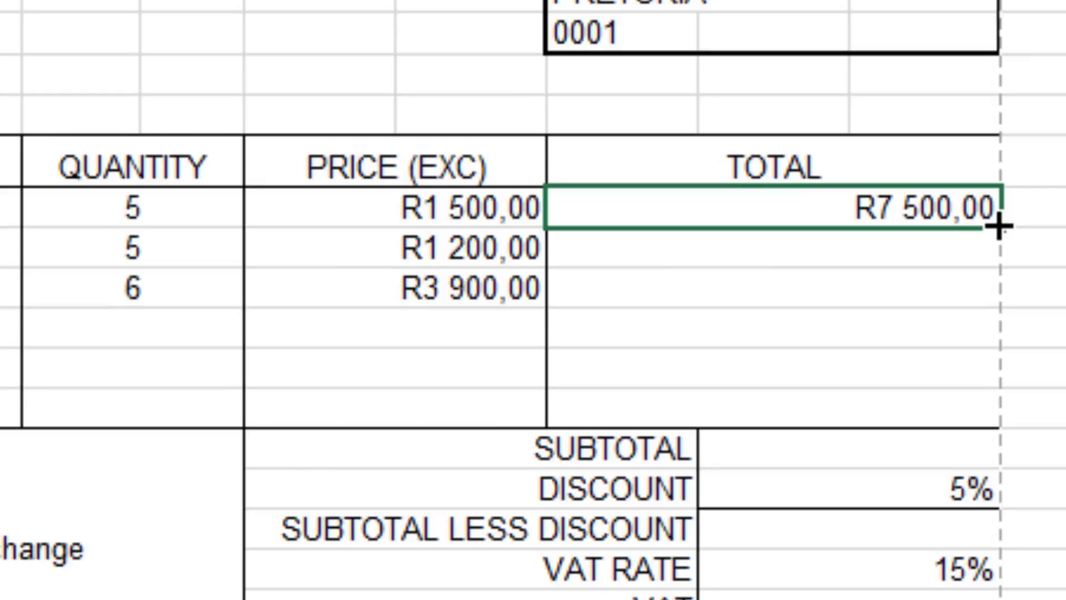
left_click_drag(998, 227, 1006, 307)
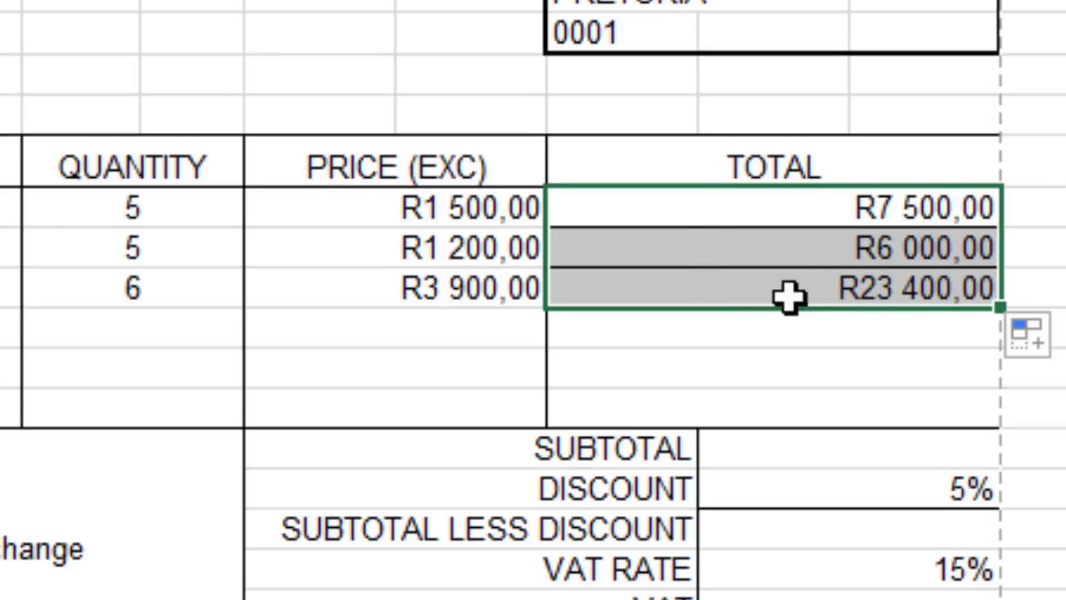
left_click(809, 394)
Calculate the SUBTOTAL in H26 with =SUM(G20:I22)
left_click(892, 447)
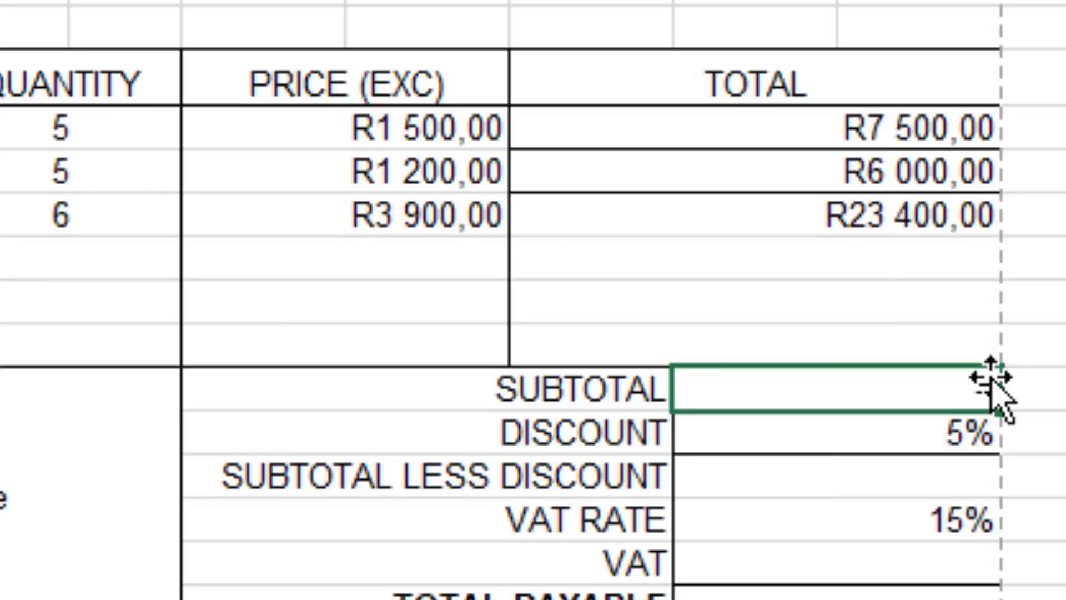
type("=SUM")
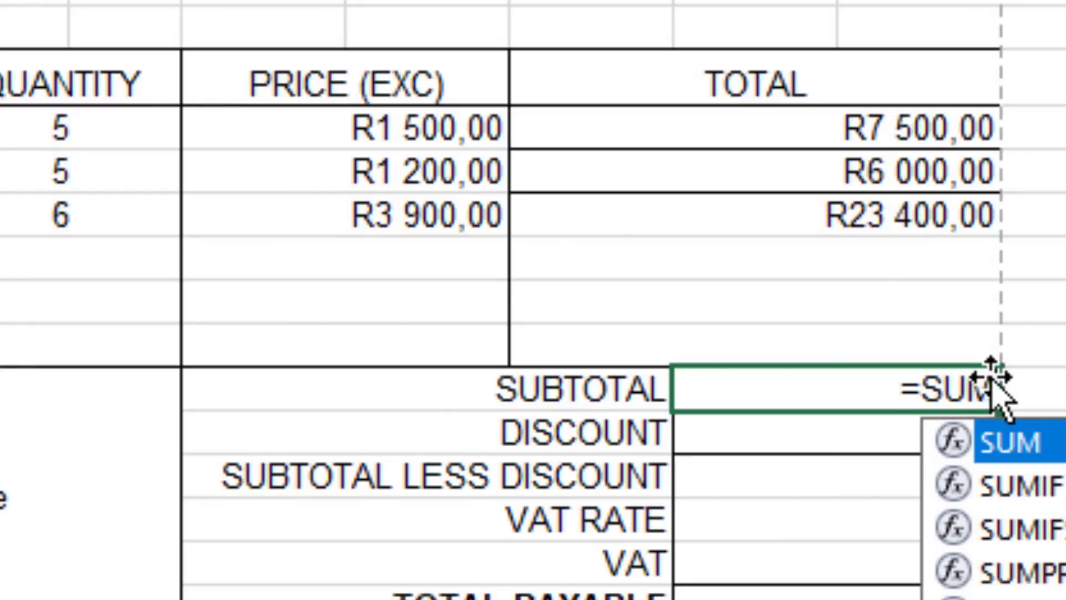
type("(")
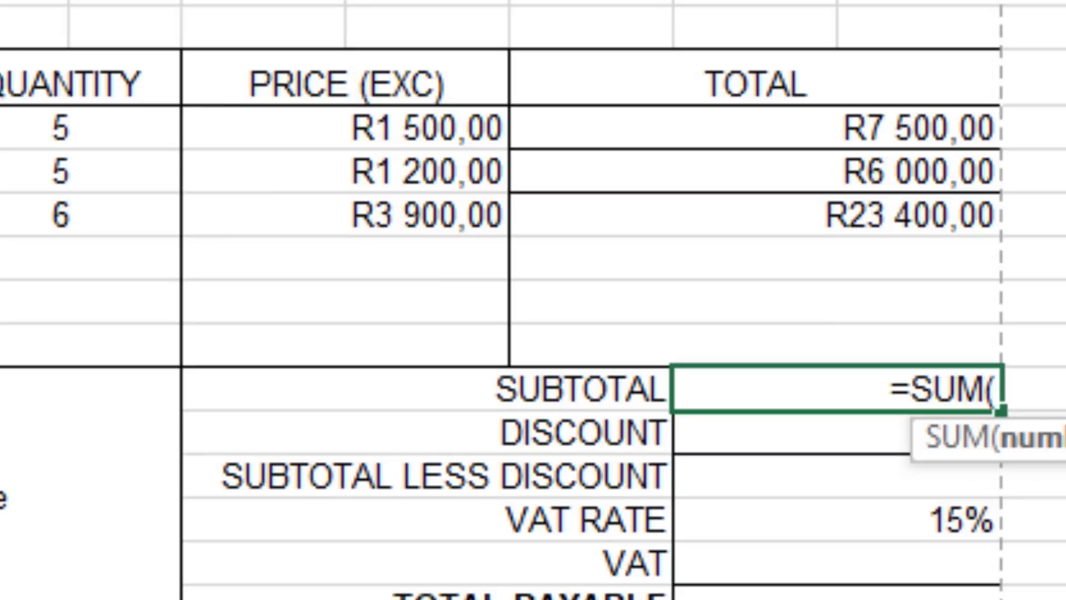
left_click_drag(861, 134, 874, 208)
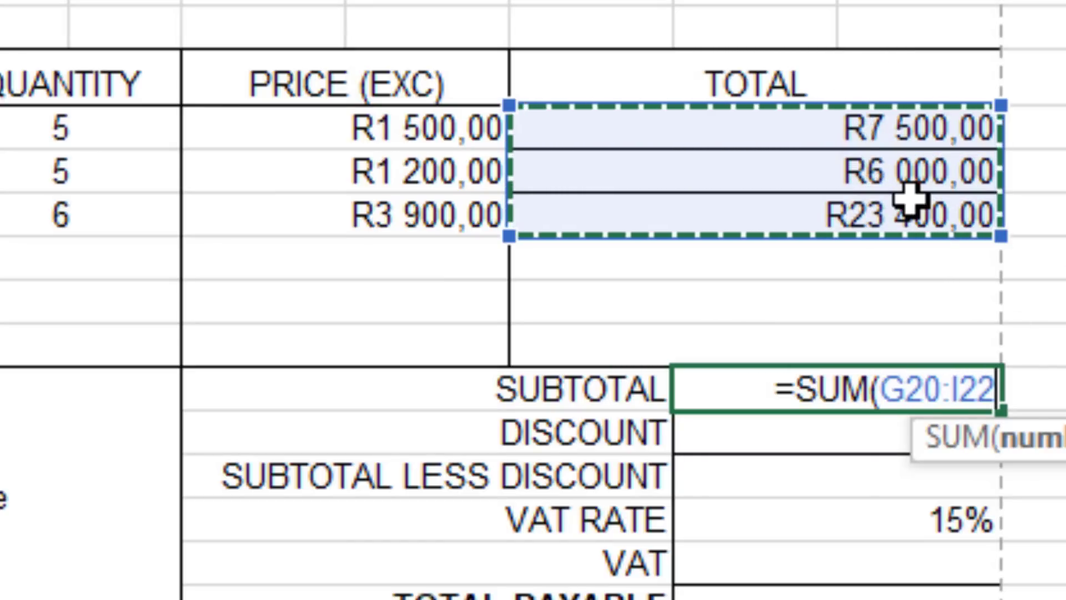
type(")")
key("Return")
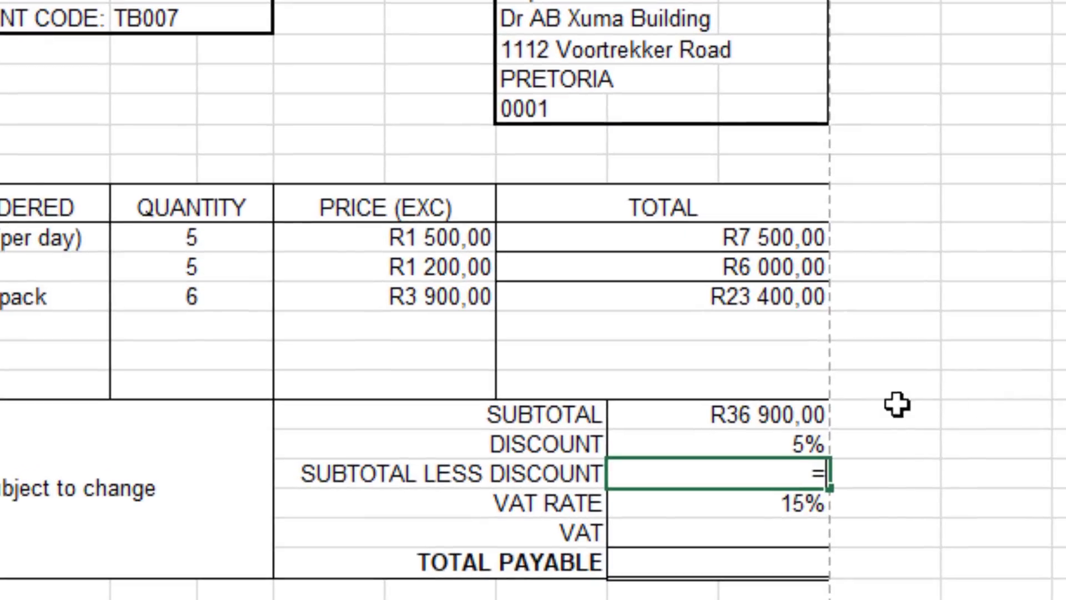
Calculate SUBTOTAL LESS DISCOUNT in H28 with the formula =H26-(H26*H27)
left_click(770, 416)
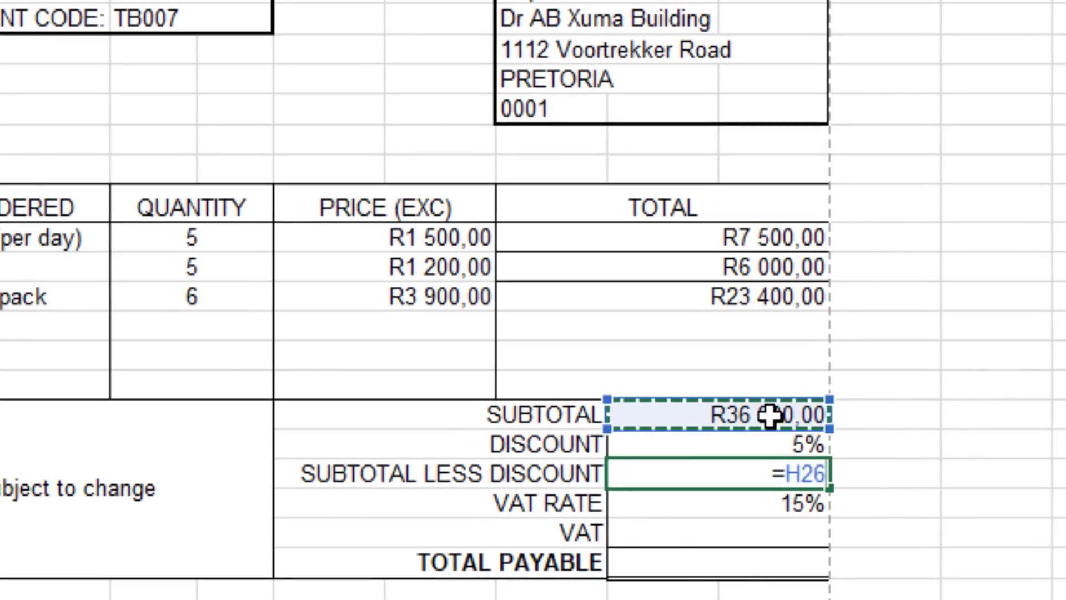
type("-")
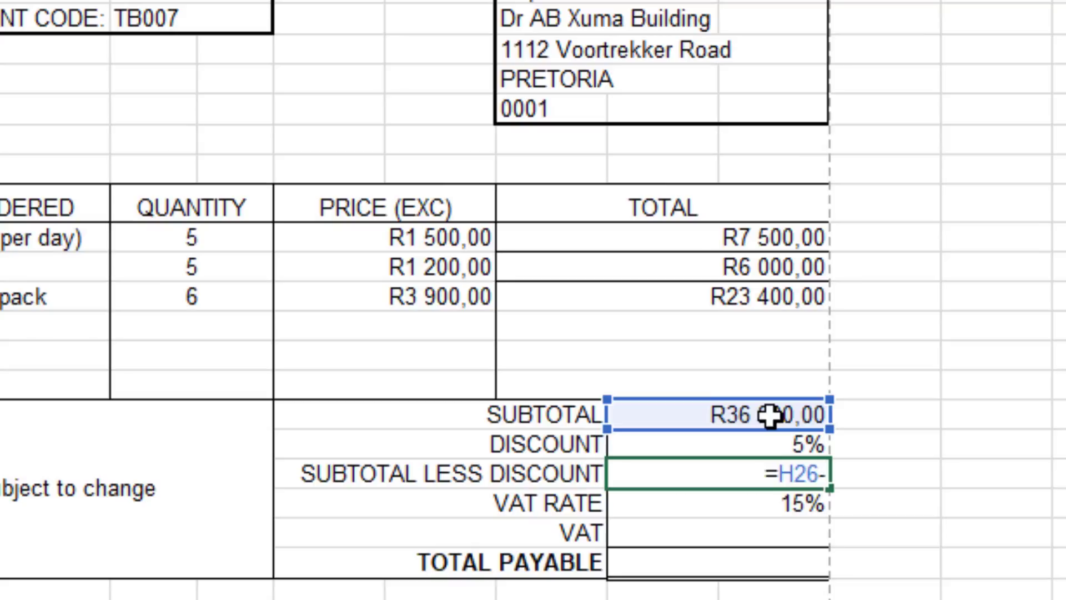
type("(")
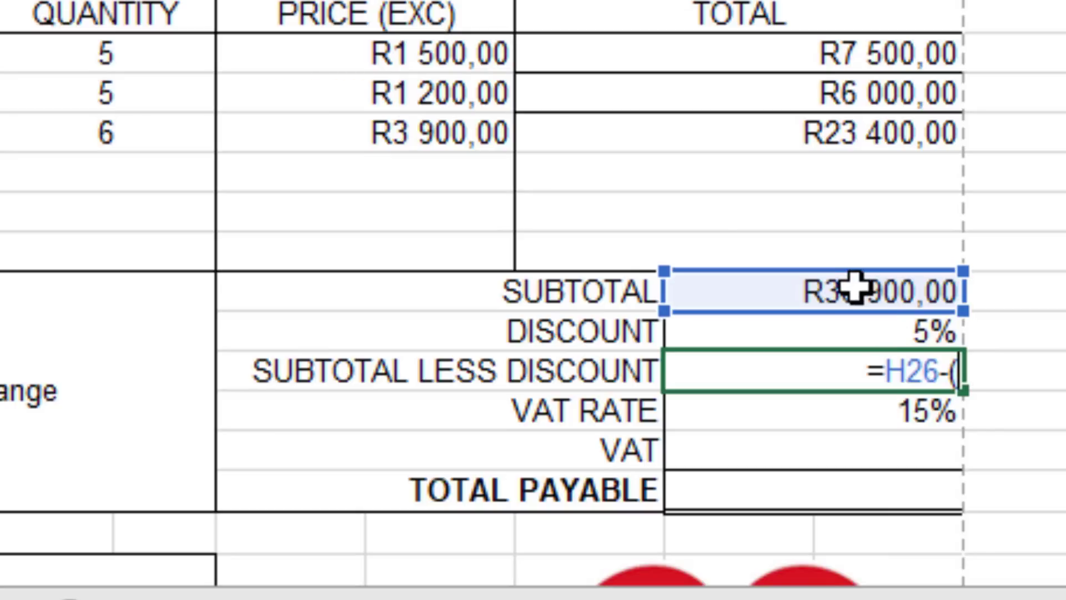
left_click(855, 288)
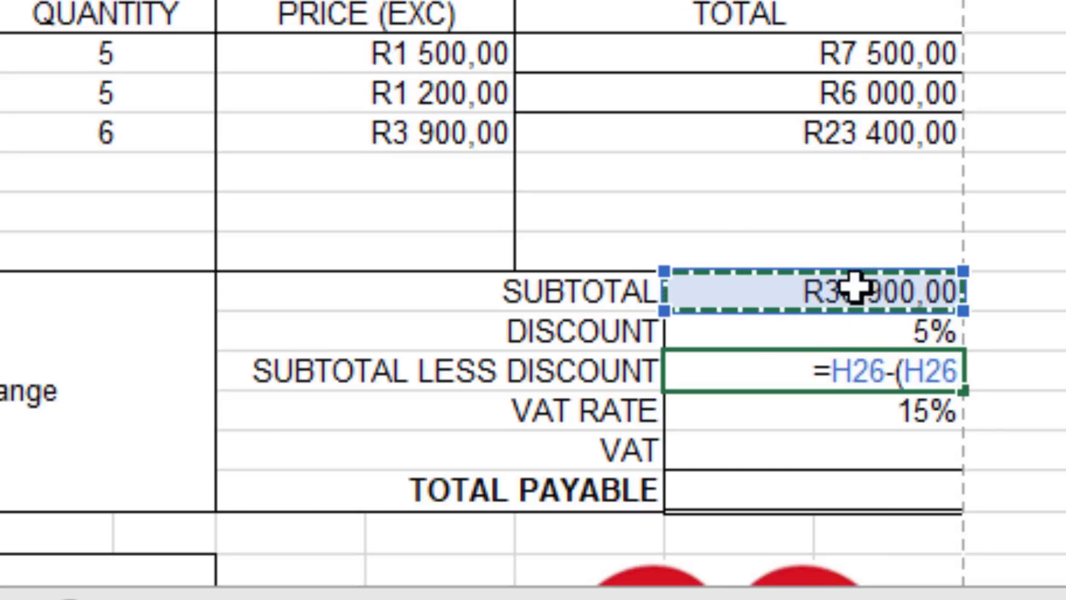
type("*")
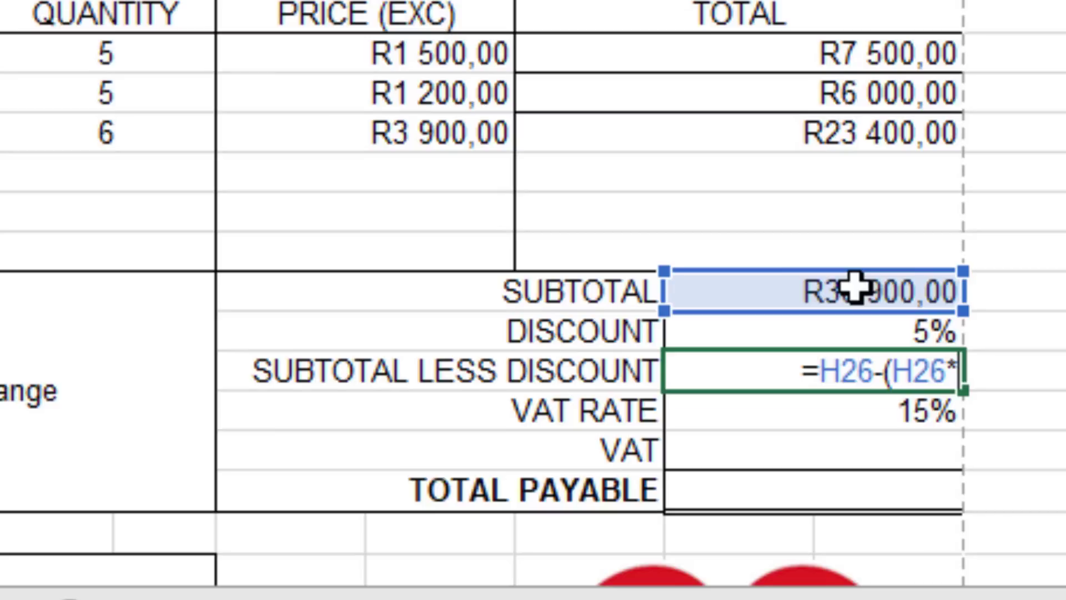
left_click(850, 332)
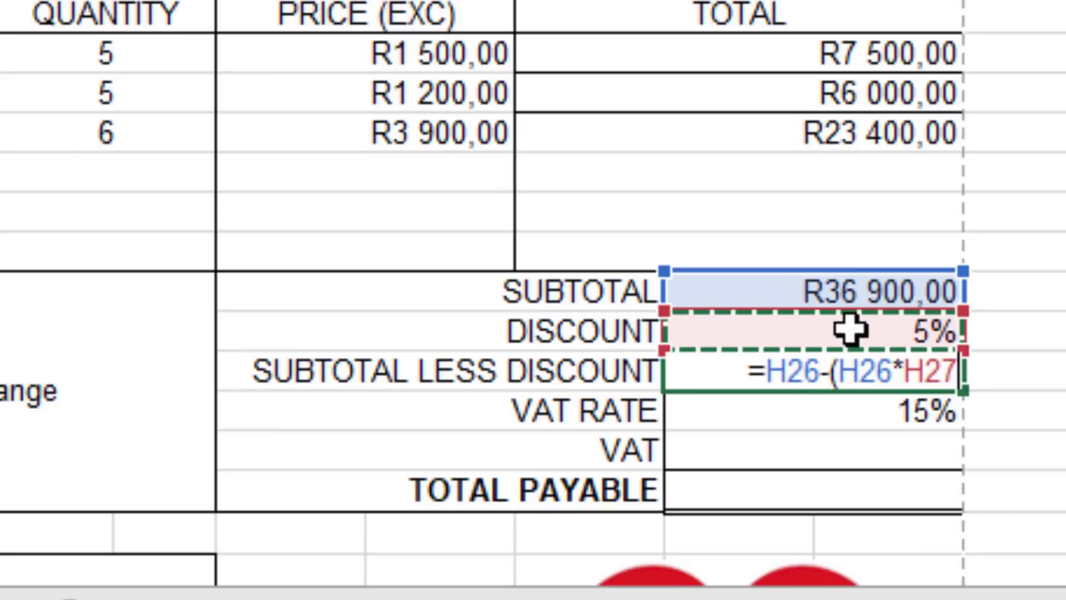
type(")")
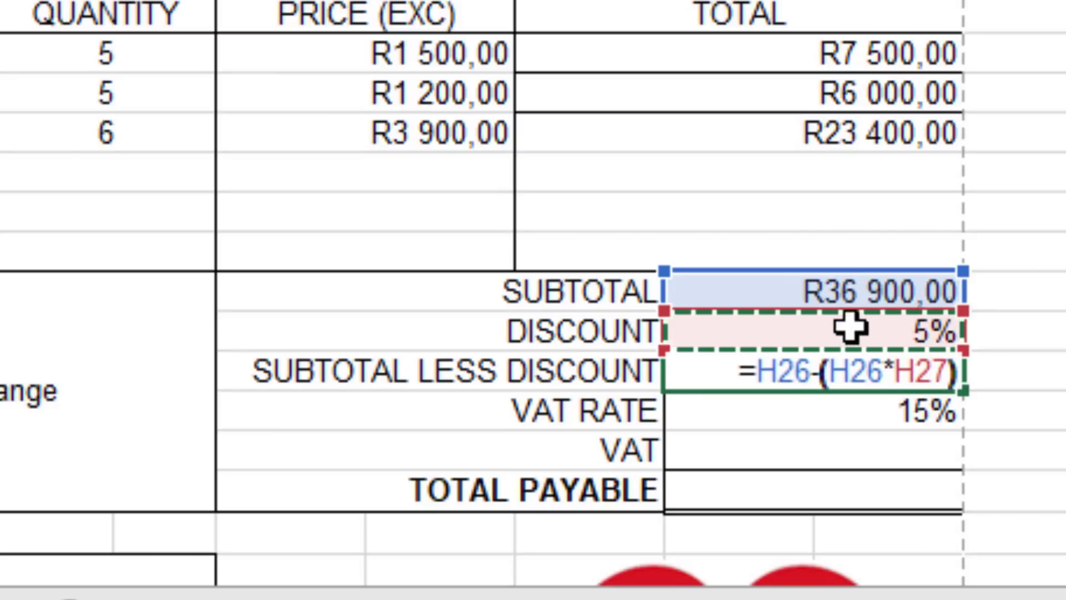
key("Return")
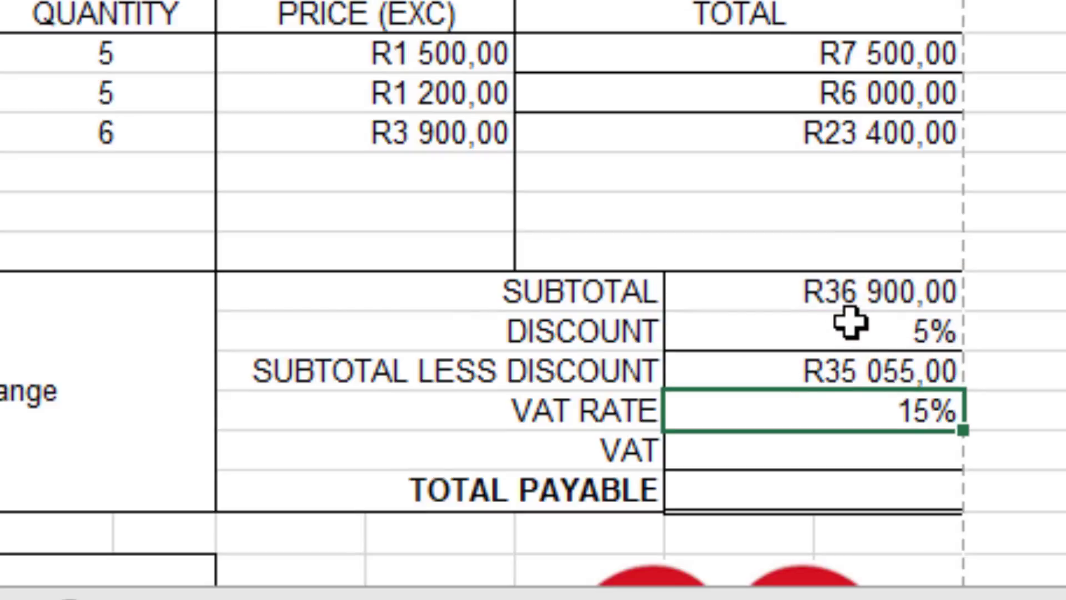
Calculate the VAT amount in H30 from the discounted subtotal and the VAT rate with =H28*H29
left_click(867, 371)
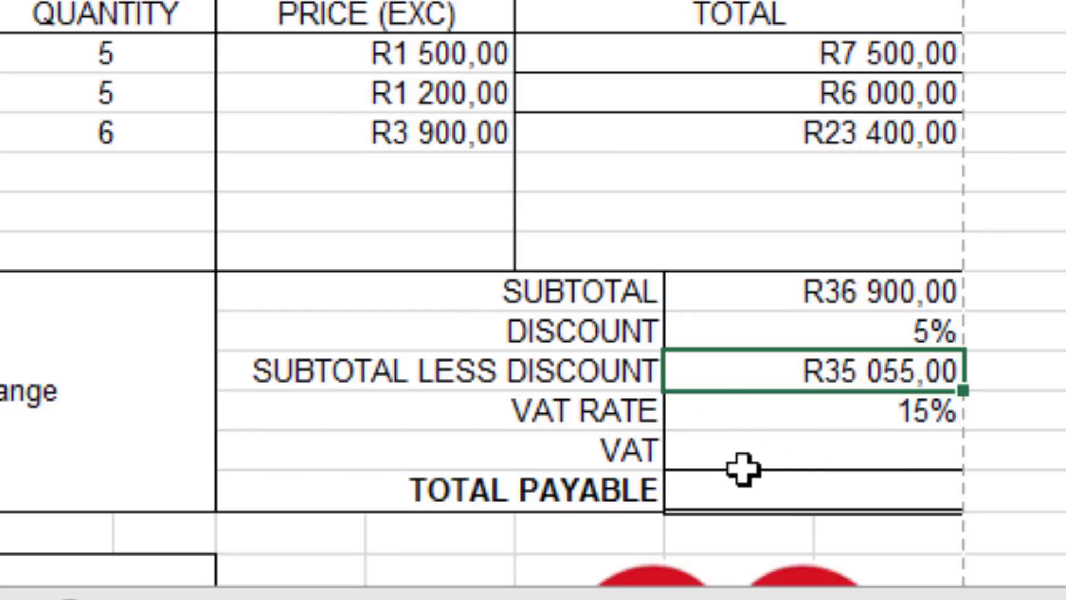
left_click(757, 451)
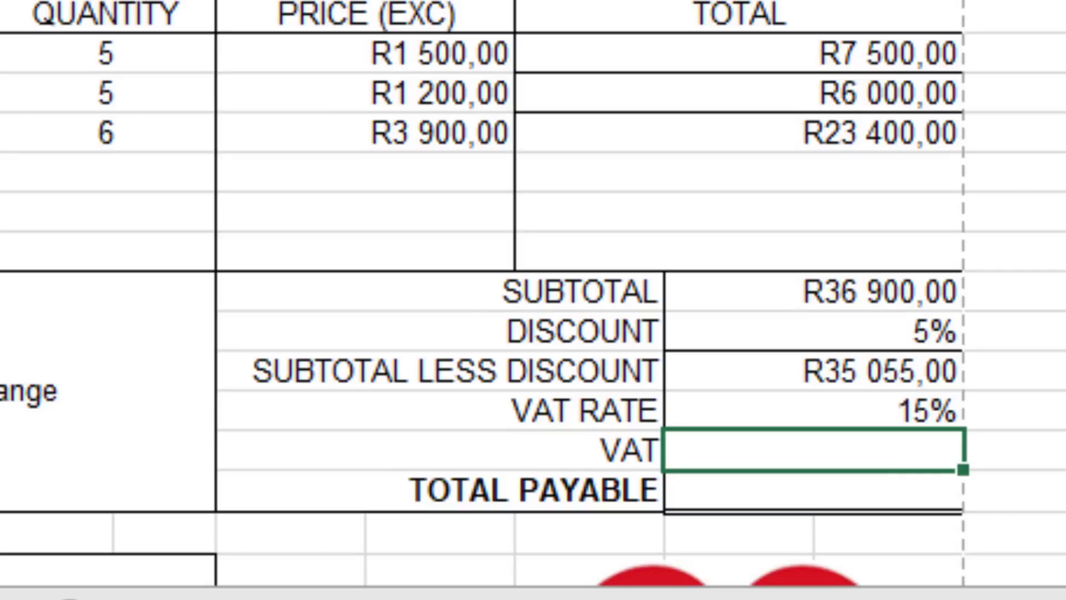
type("=")
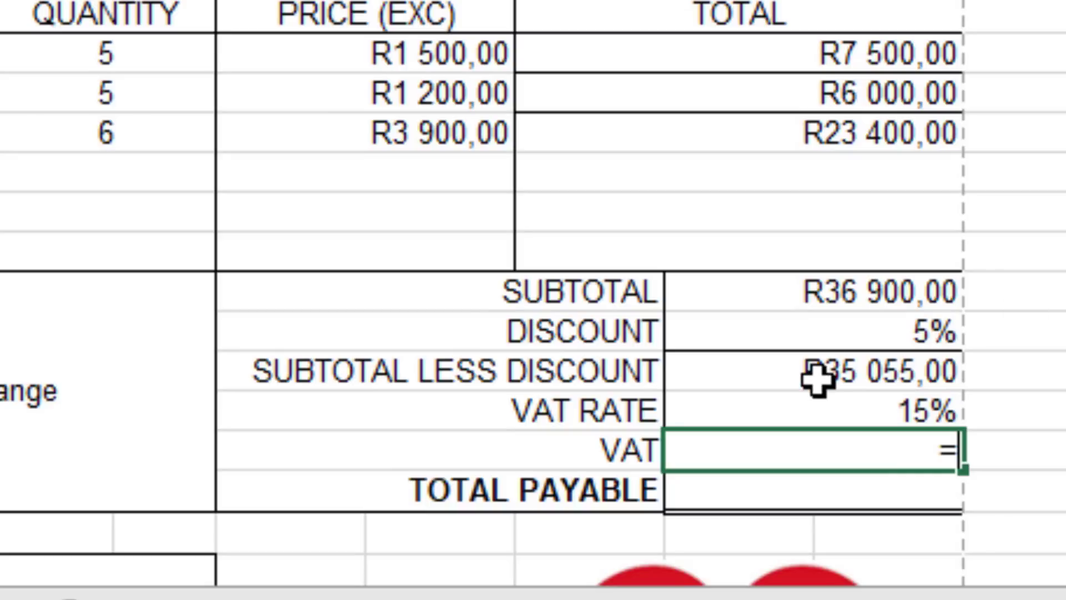
left_click(804, 371)
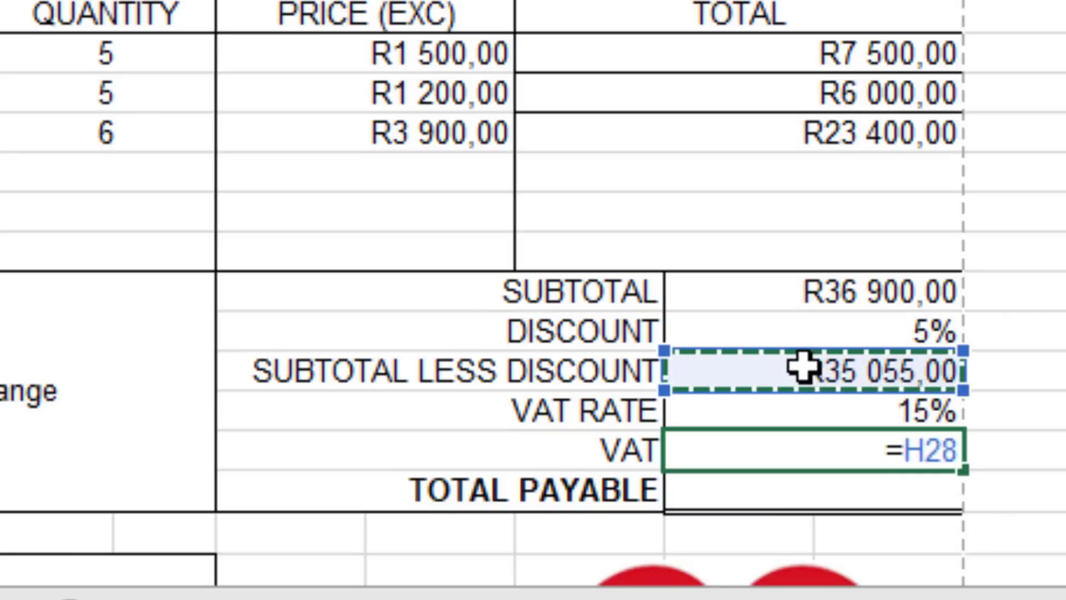
type("*")
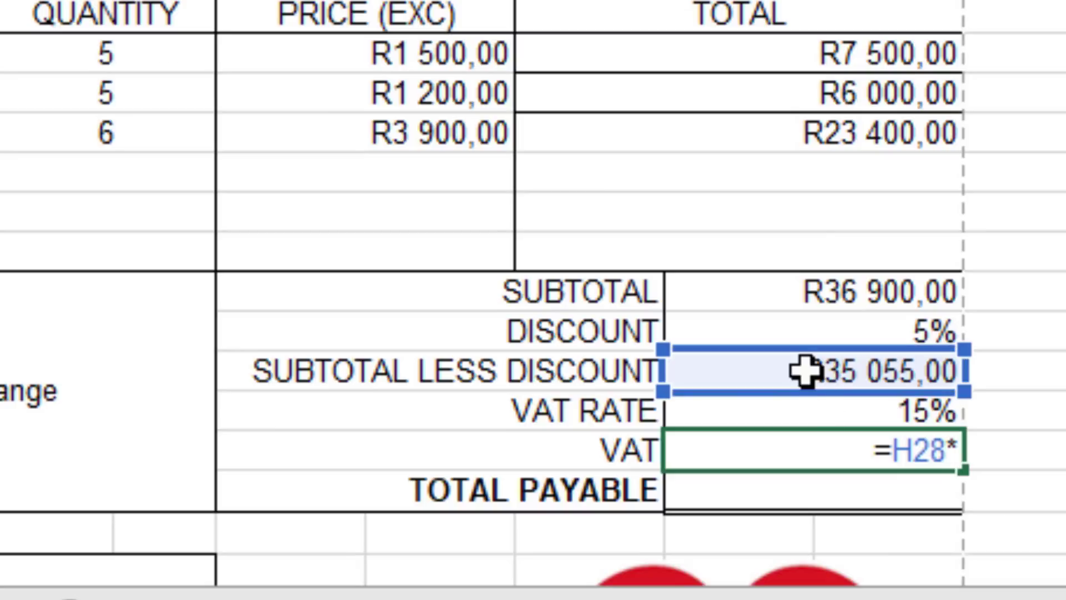
left_click(867, 415)
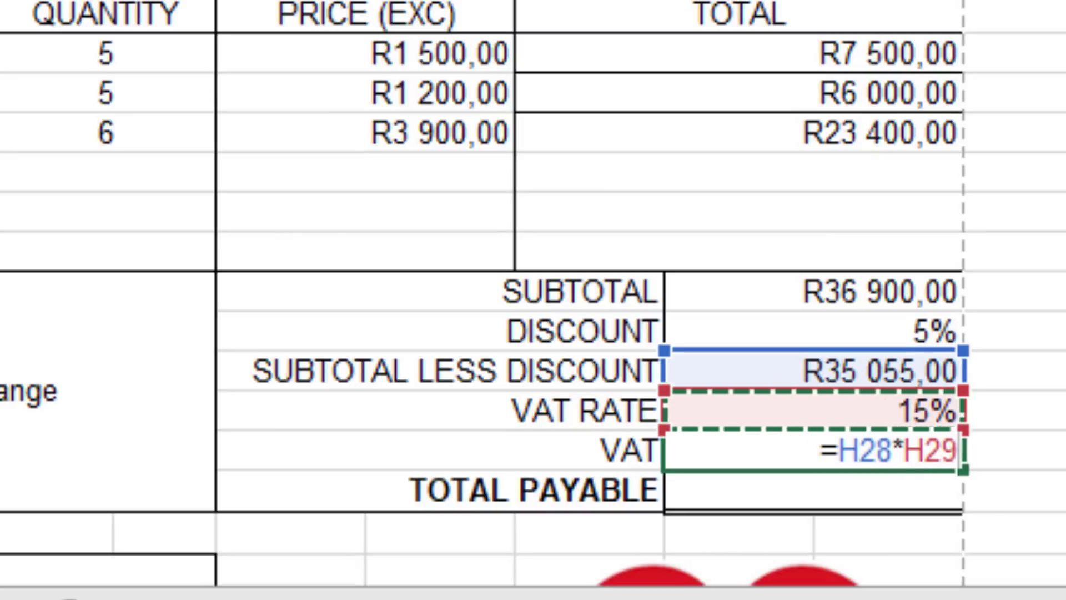
key("Return")
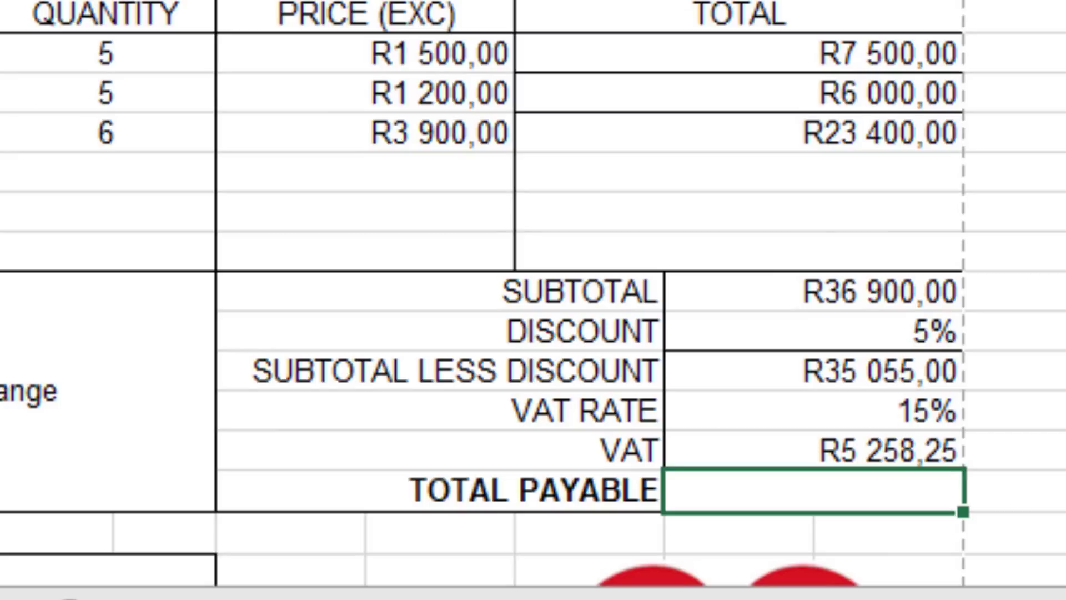
Calculate TOTAL PAYABLE in H31 by adding the VAT to the discounted subtotal with =H28+H30
type("=")
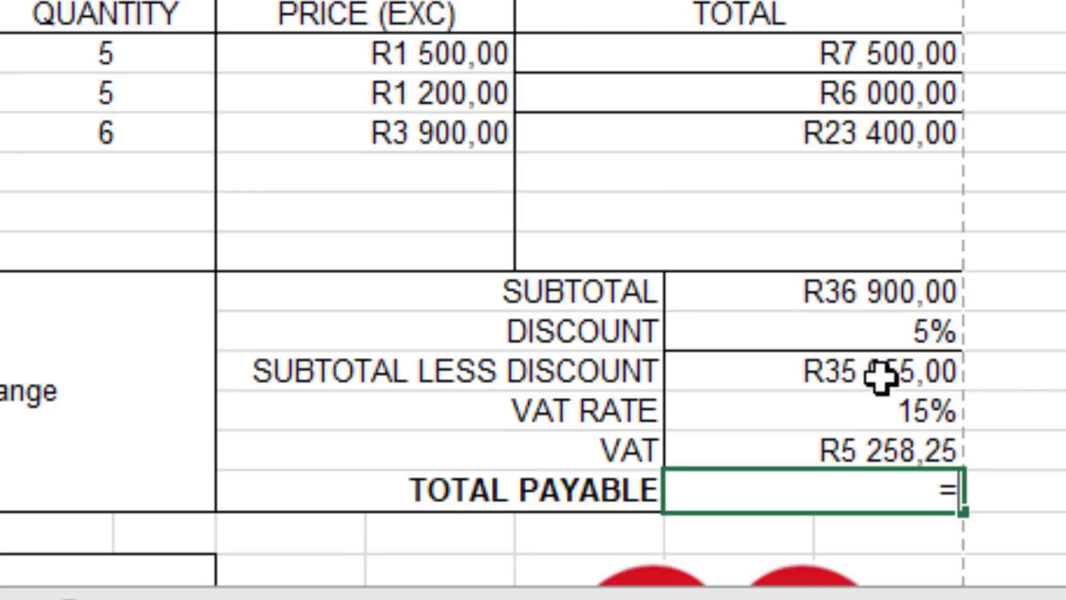
left_click(852, 371)
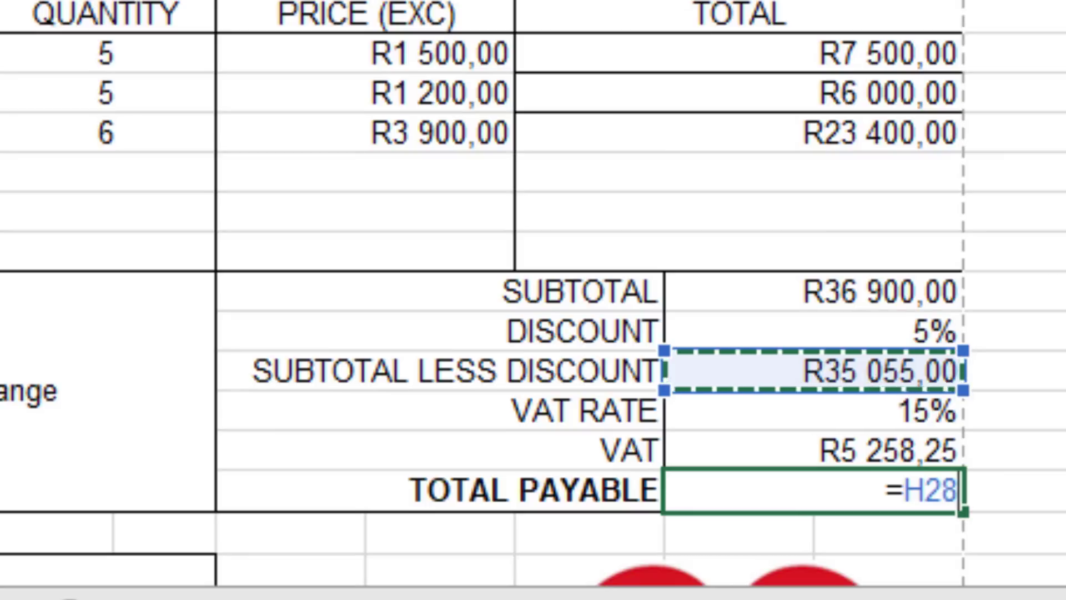
type("+")
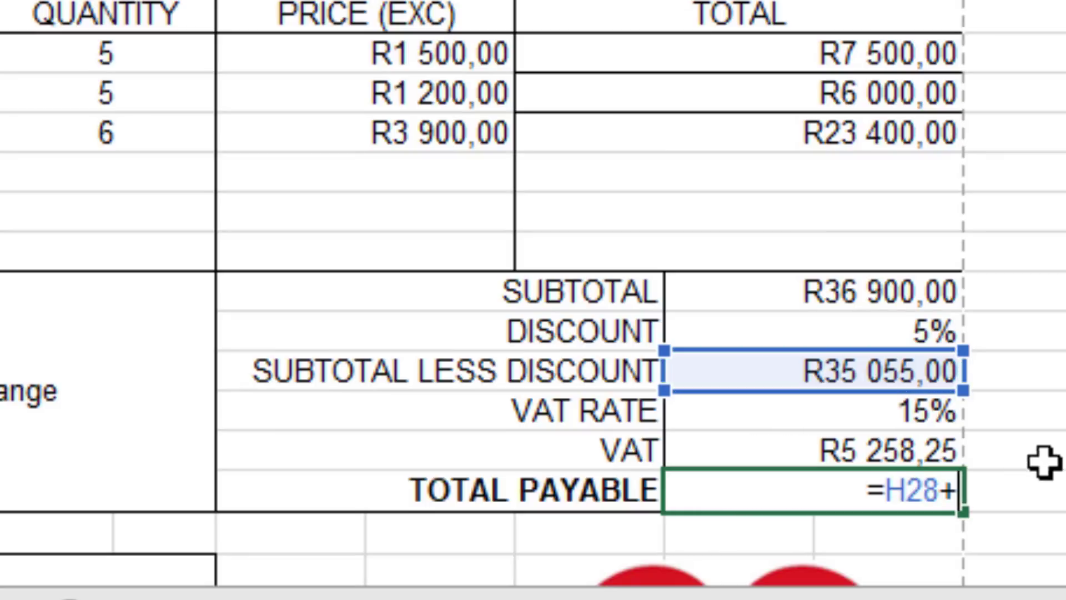
left_click(827, 451)
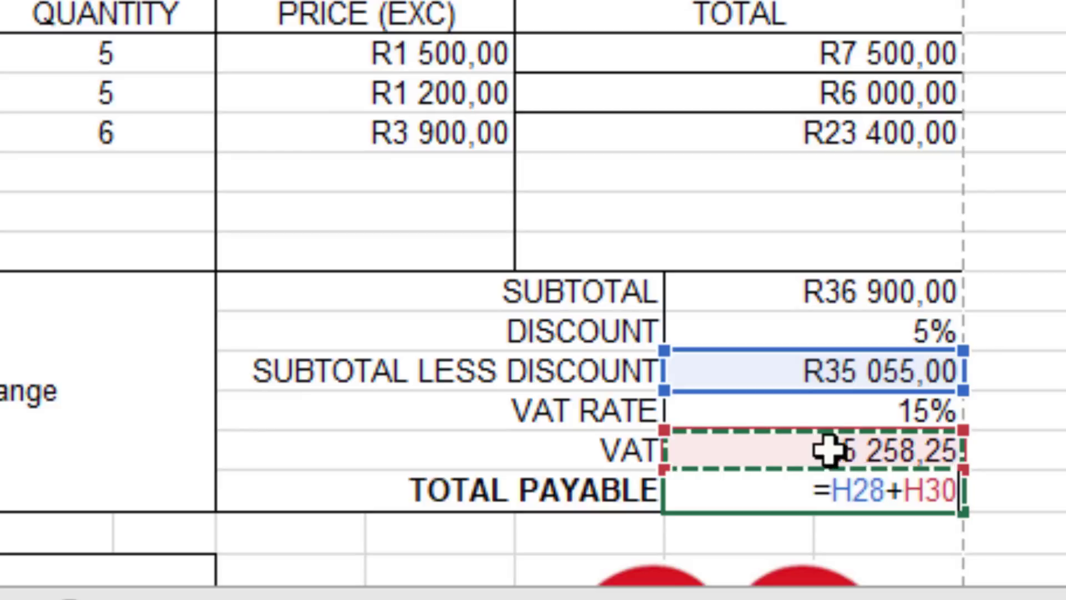
key("Return")
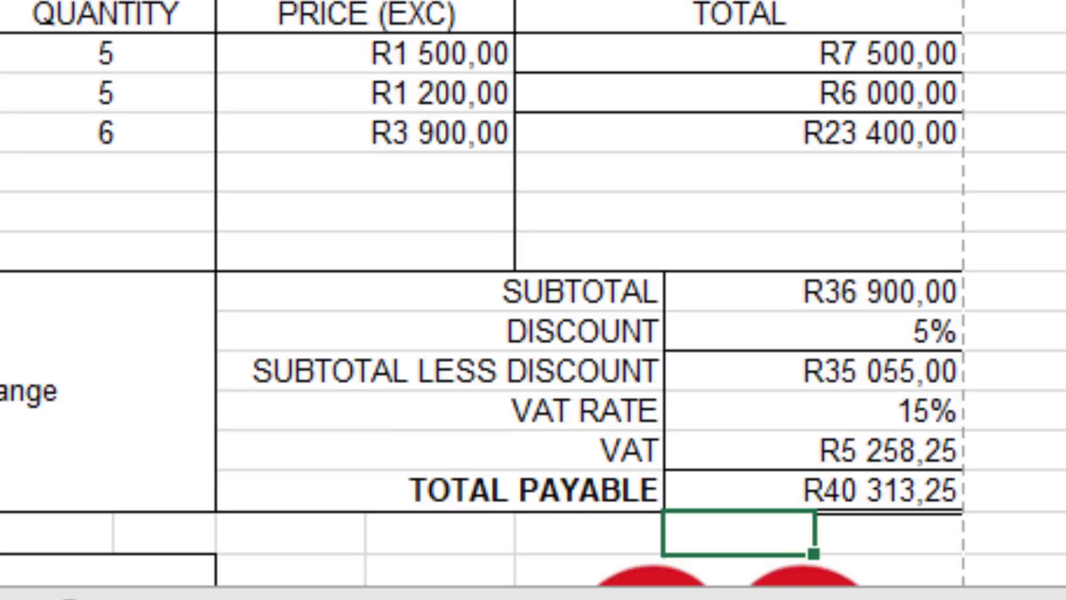
scroll(533, 300, "down", 3)
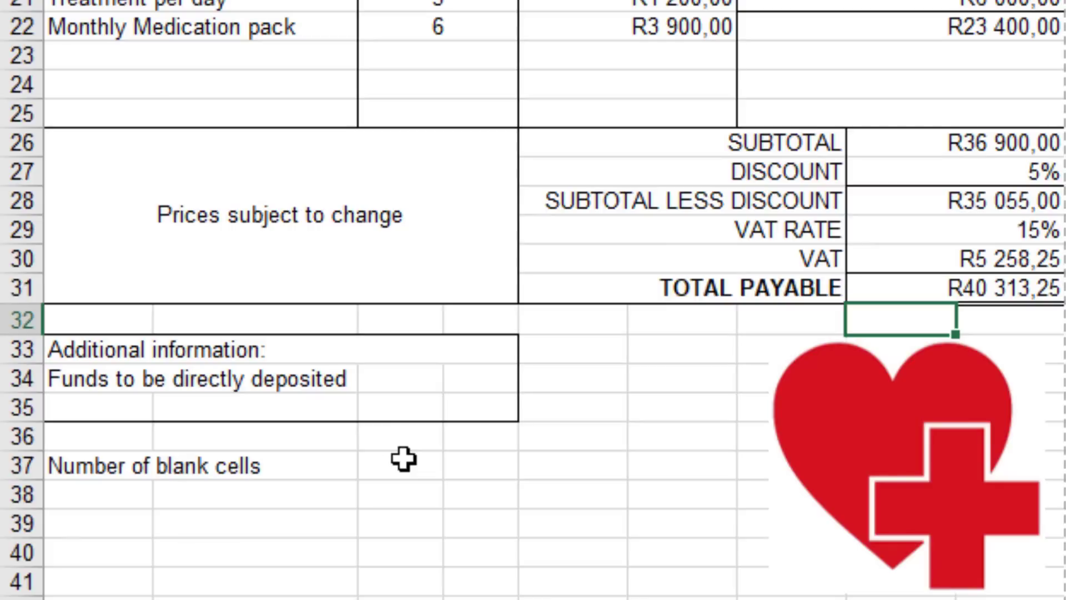
left_click(403, 458)
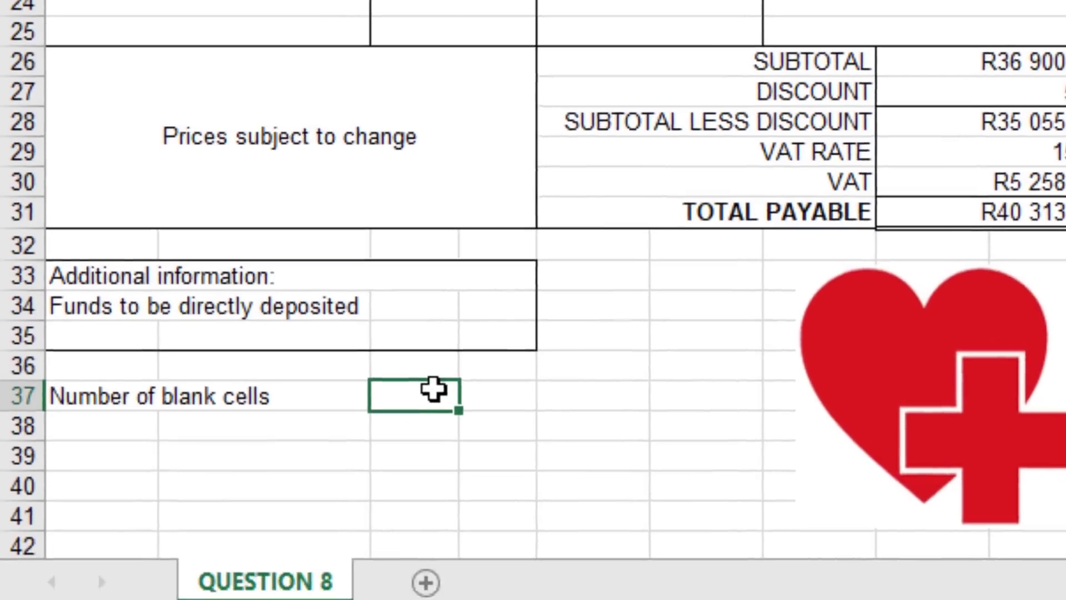
type("=")
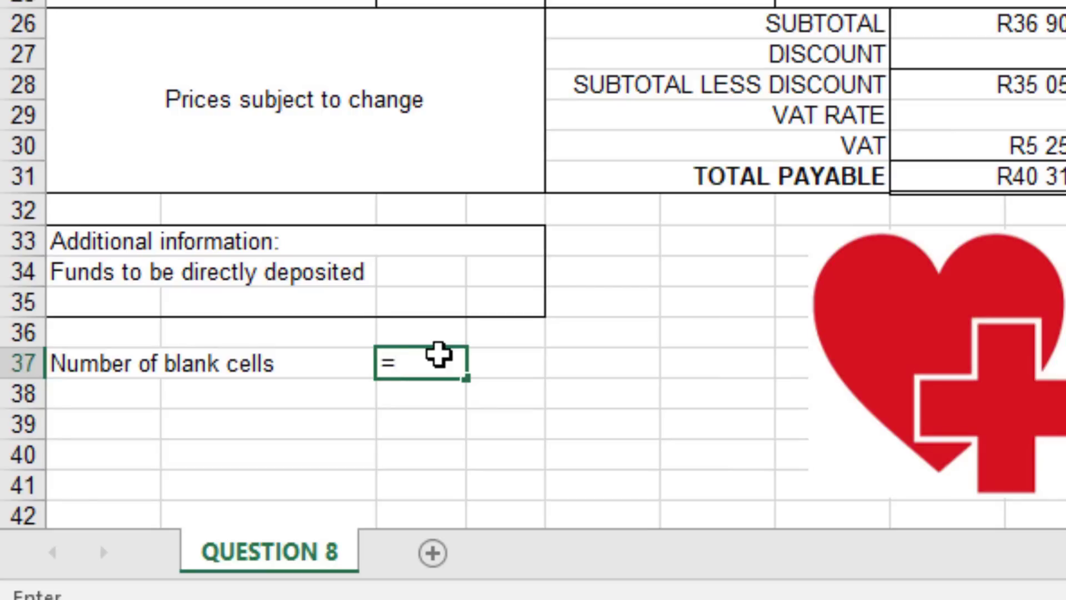
type("COUNT")
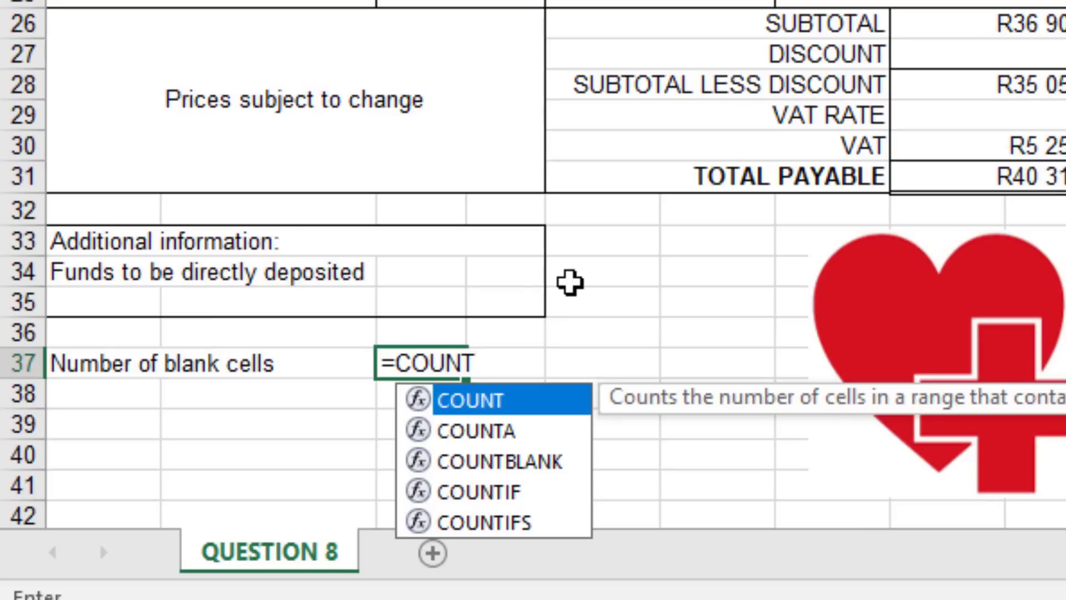
left_click(497, 466)
double_click(497, 466)
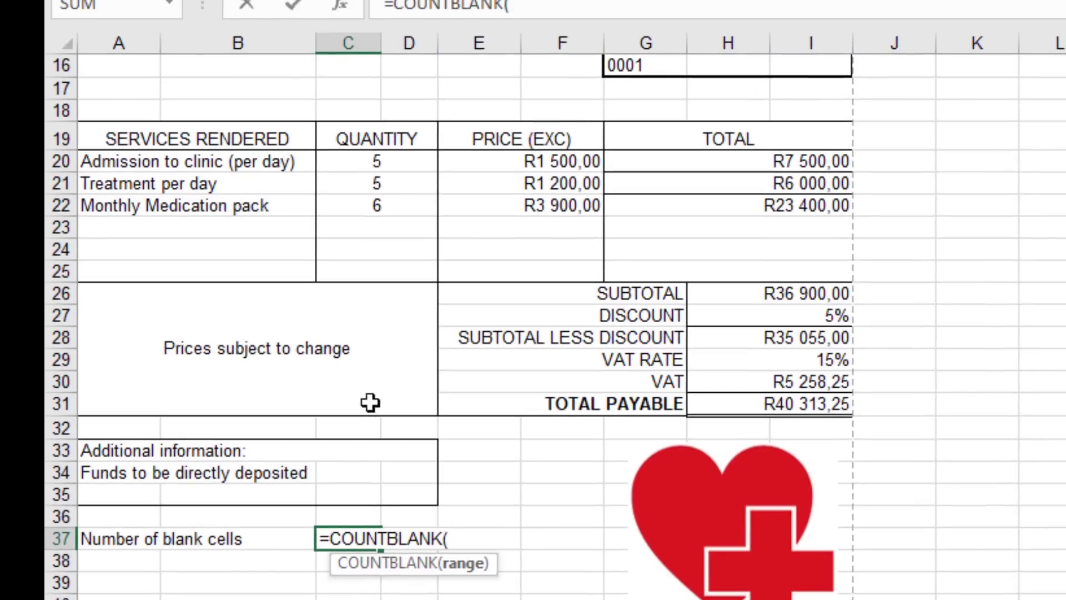
left_click(120, 227)
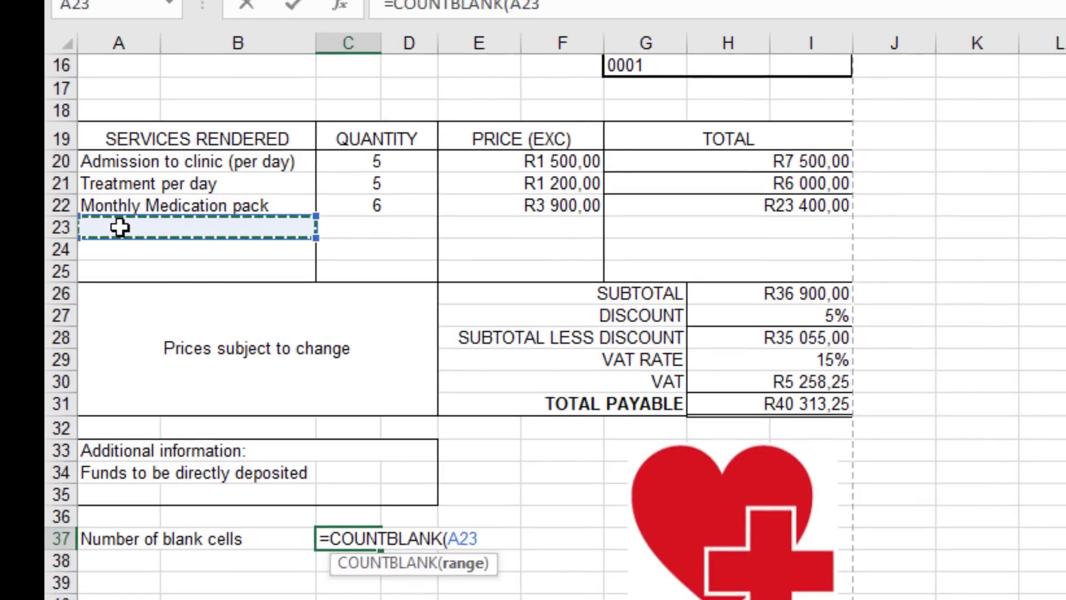
left_click_drag(120, 227, 626, 227)
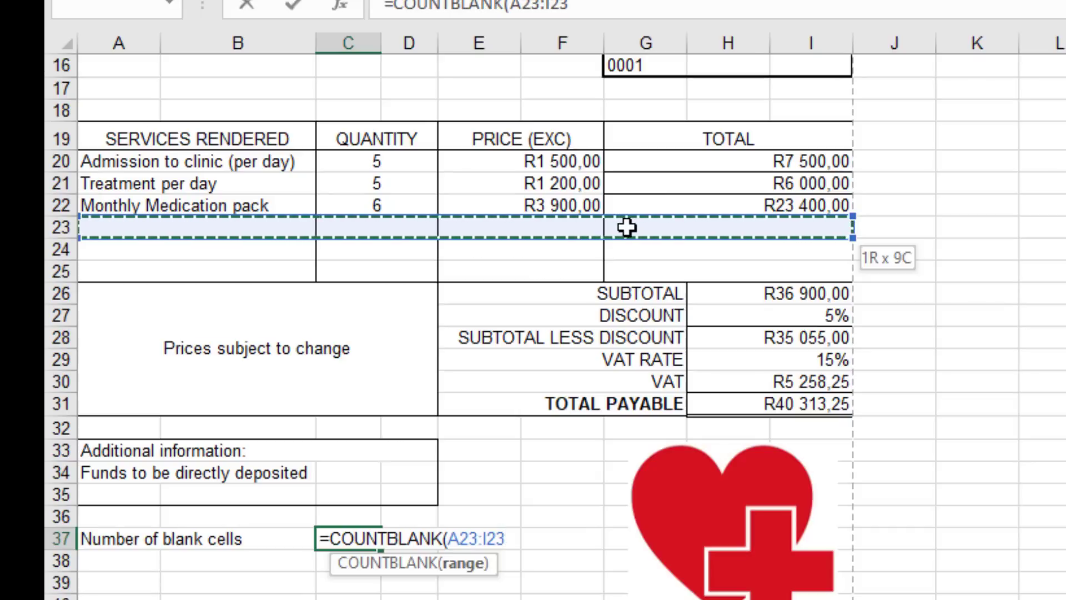
mouse_move(625, 237)
left_mouse_down()
mouse_move(623, 272)
mouse_move(636, 248)
left_mouse_up()
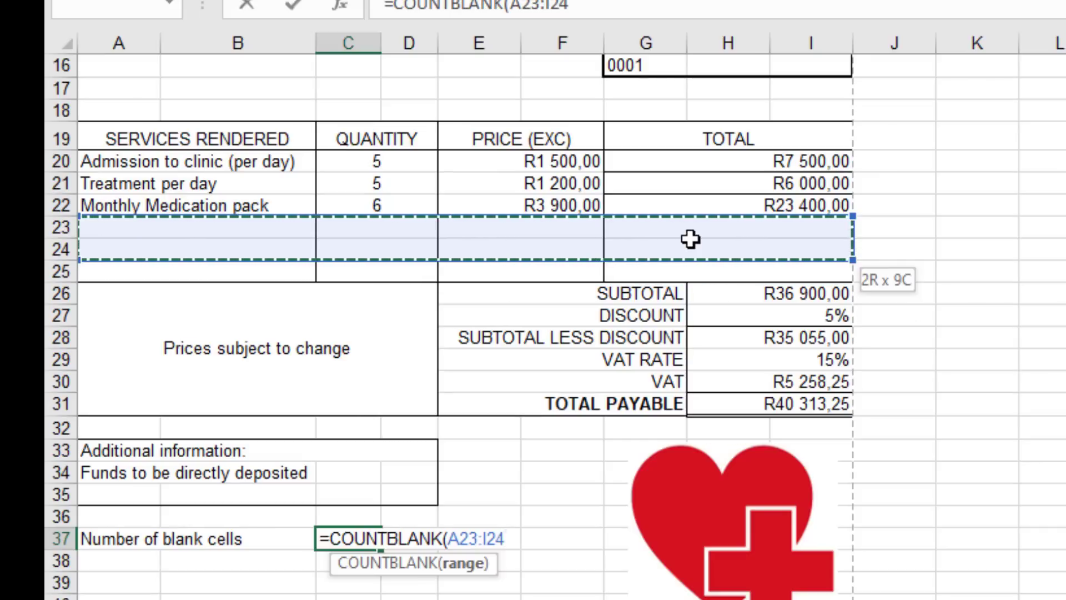
left_click_drag(690, 239, 566, 257)
left_click_drag(657, 238, 655, 271)
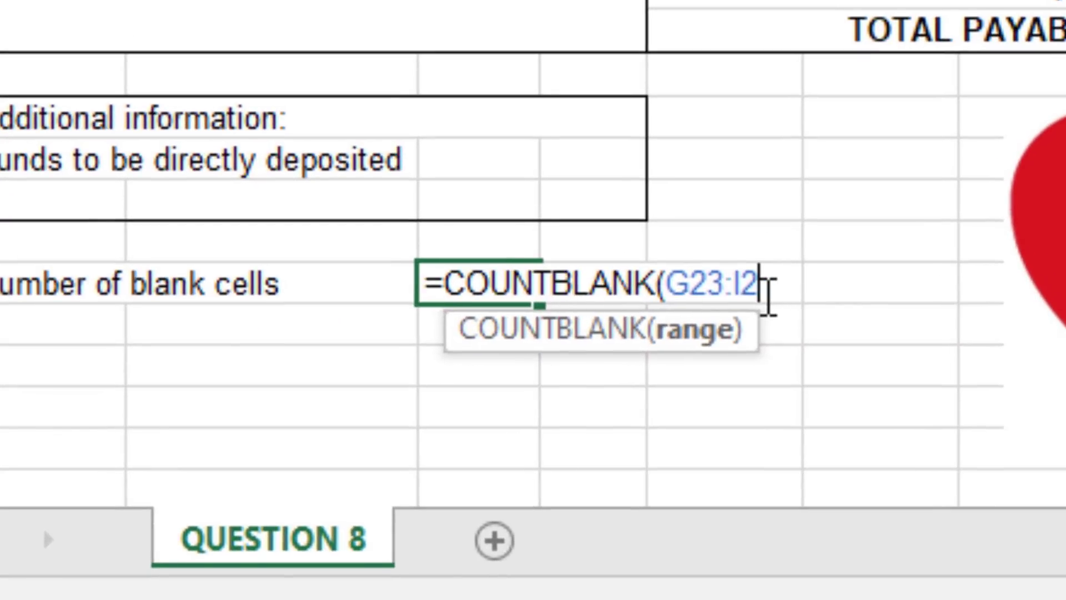
key("BackSpace")
key("BackSpace")
key("BackSpace")
key("BackSpace")
key("BackSpace")
key("BackSpace")
key("BackSpace")
key("BackSpace")
key("BackSpace")
key("BackSpace")
key("BackSpace")
key("BackSpace")
key("BackSpace")
key("BackSpace")
key("BackSpace")
key("BackSpace")
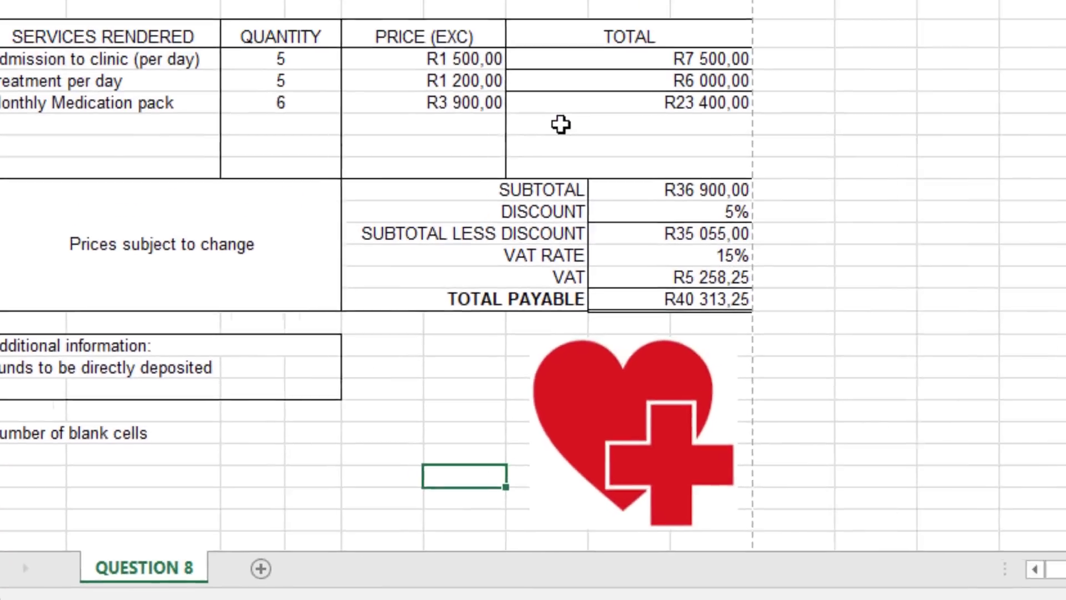
Unmerge the blank block G23:I25 below the line totals into separate cells
left_click(600, 152)
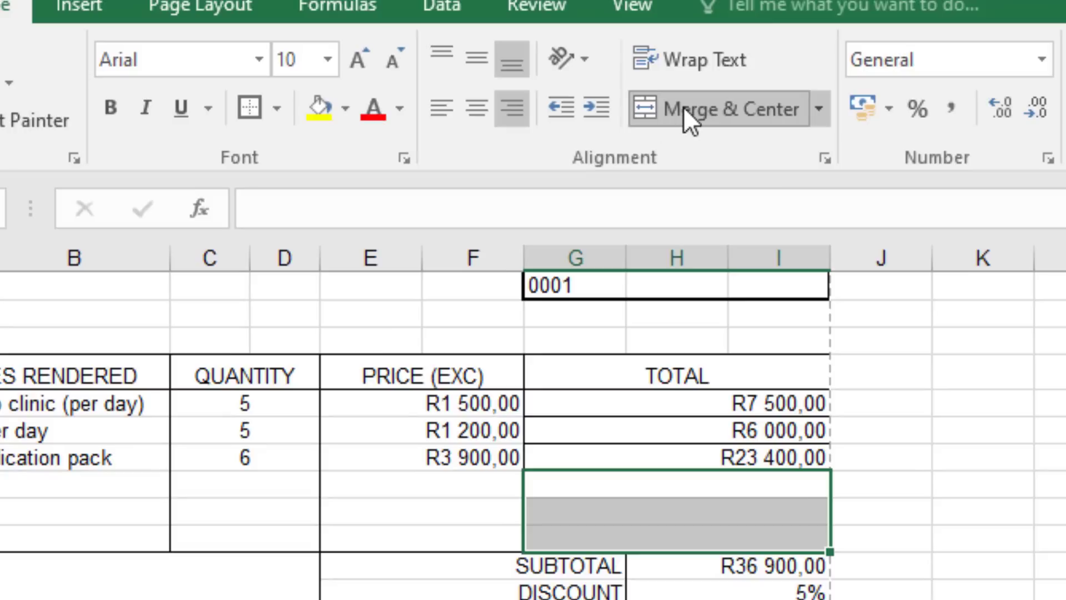
left_click(689, 120)
left_click(635, 515)
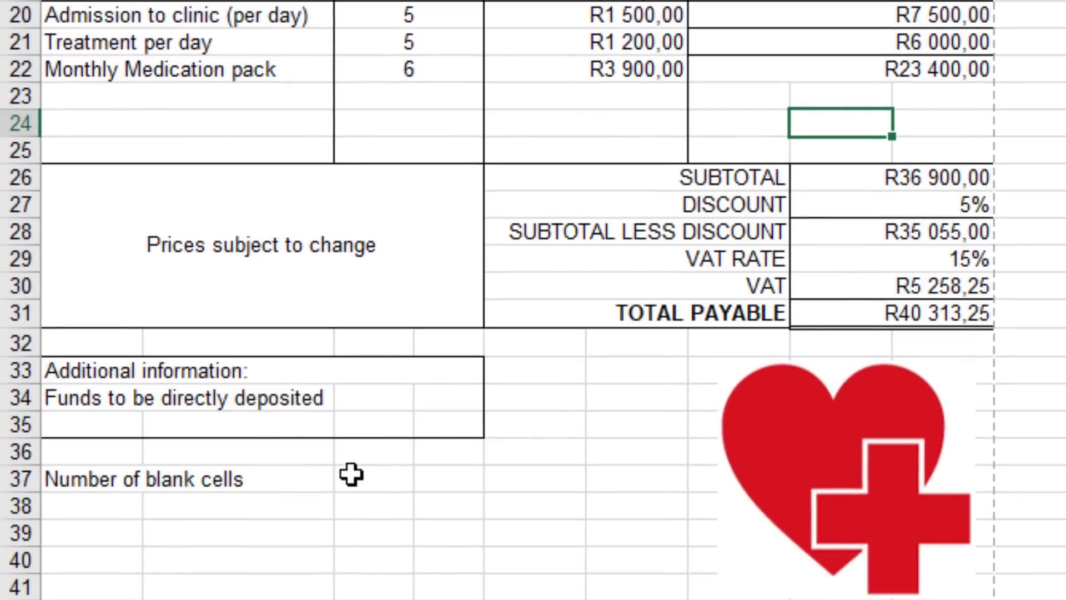
Count the blank cells of the services table in C37 with =COUNTBLANK(A23:G25)
left_click(363, 479)
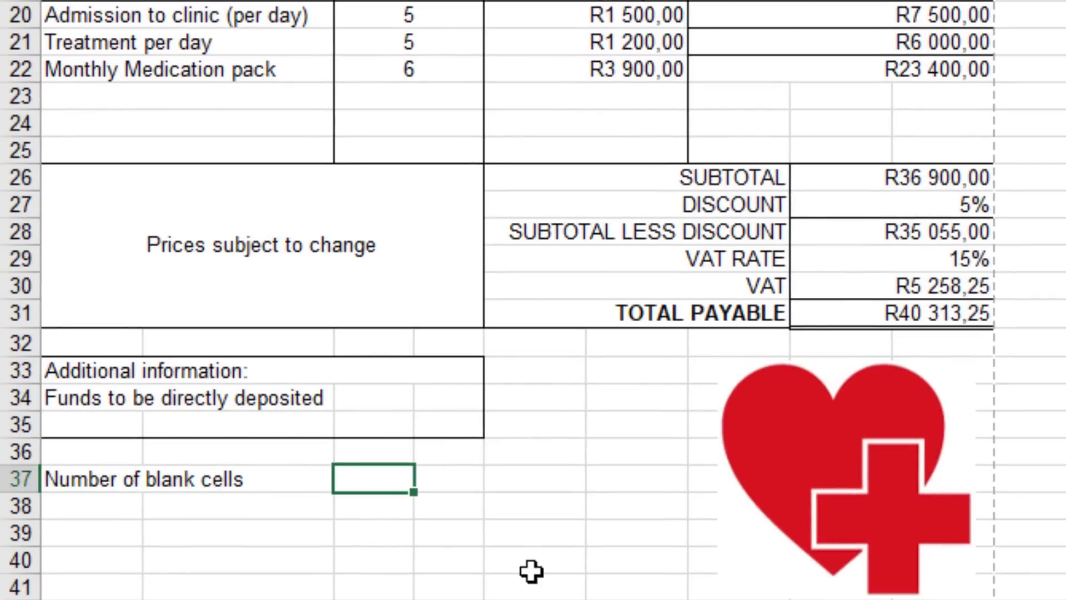
type("=COUN")
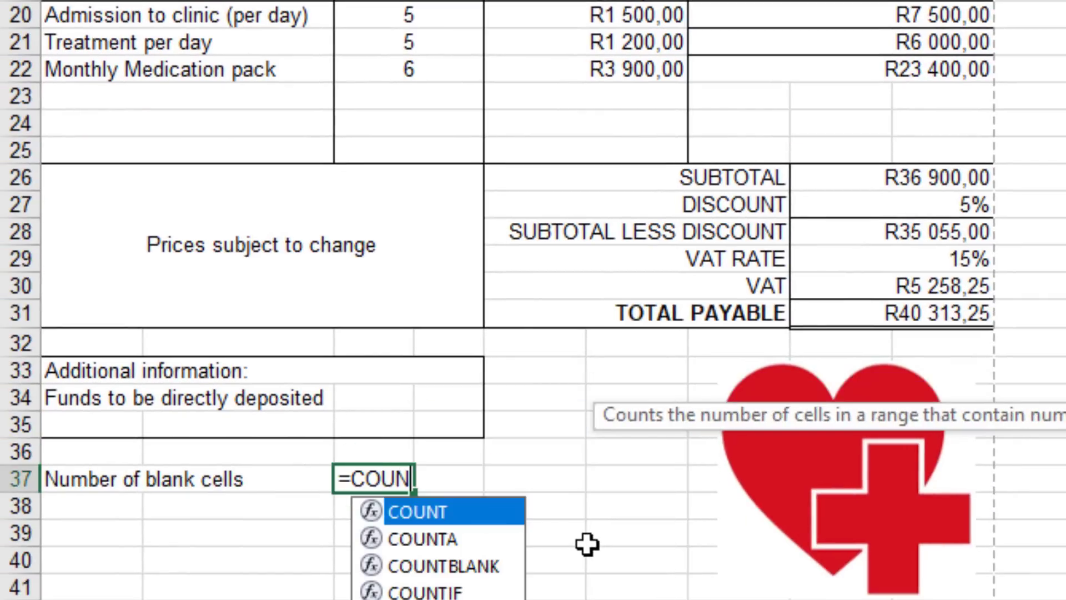
double_click(431, 561)
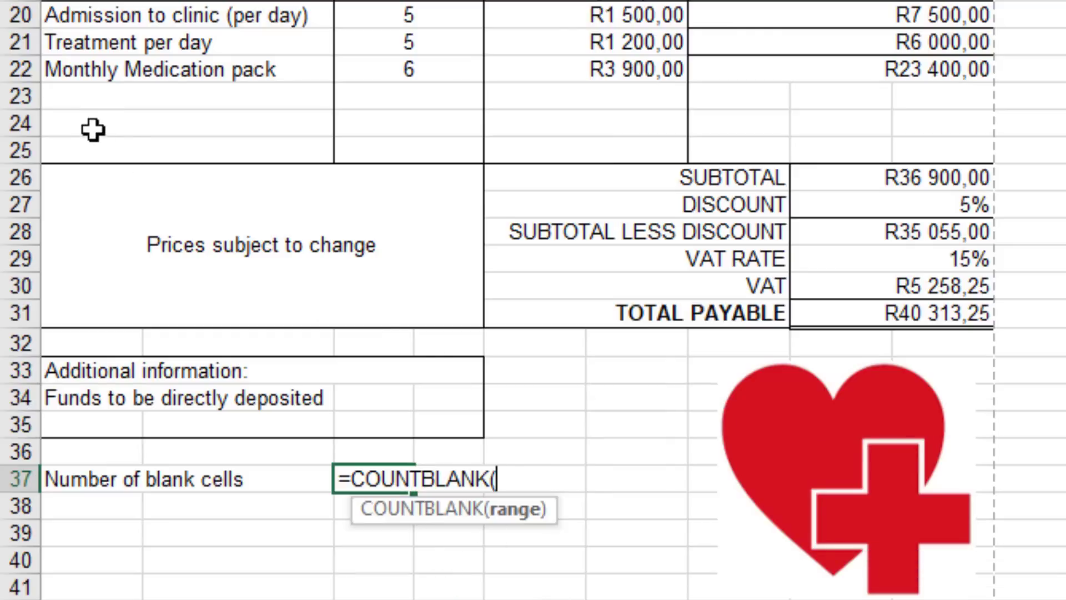
left_click_drag(82, 97, 758, 160)
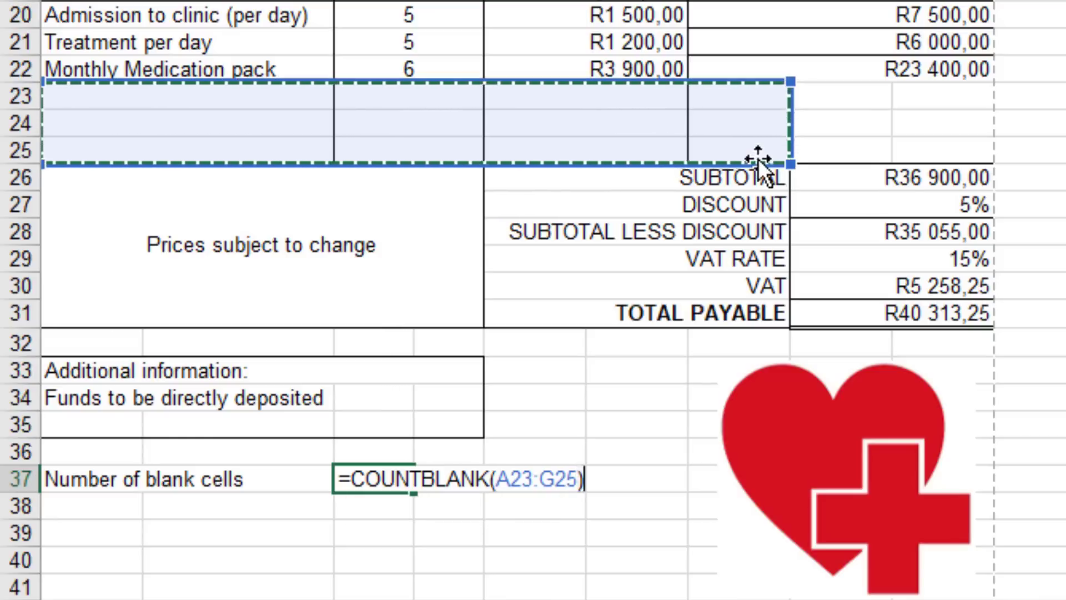
key("Return")
left_click(406, 475)
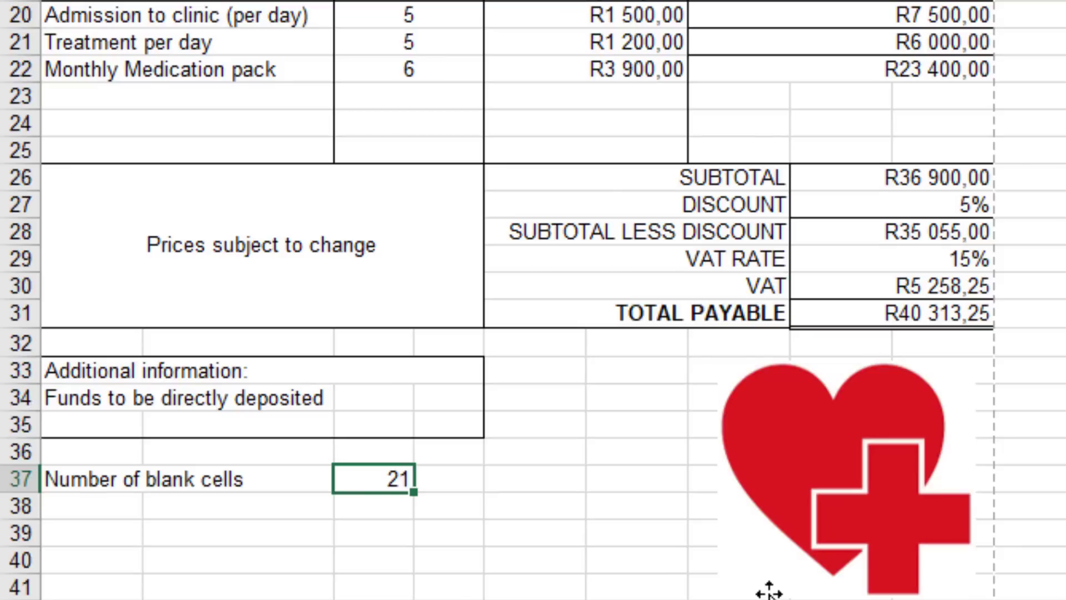
Apply the Soft Edge Oval picture style to the red heart-and-cross picture below the invoice totals
scroll(741, 442, "down", 3)
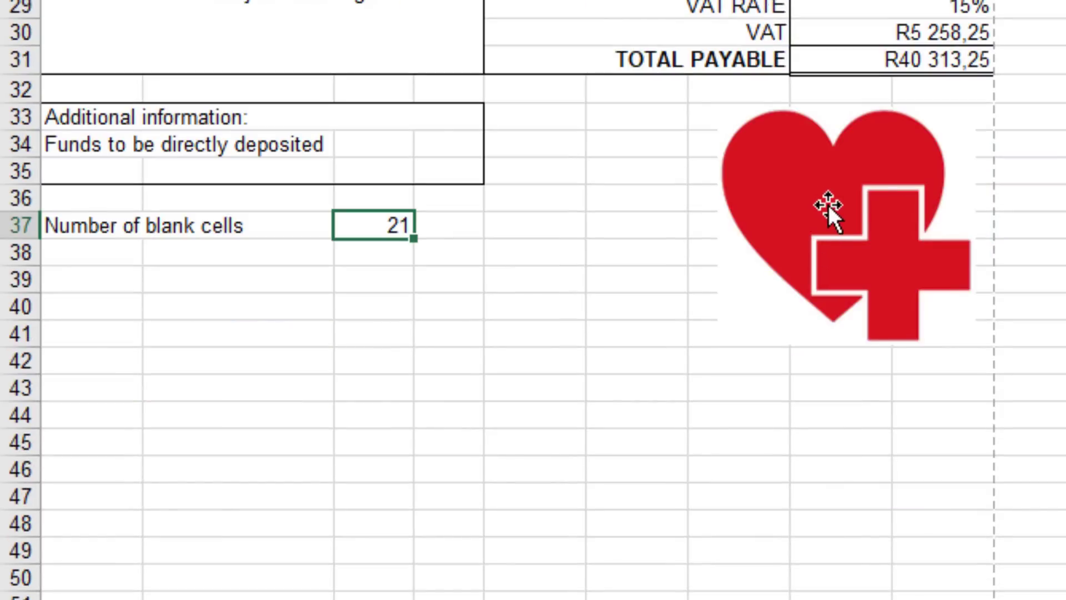
left_click(847, 225)
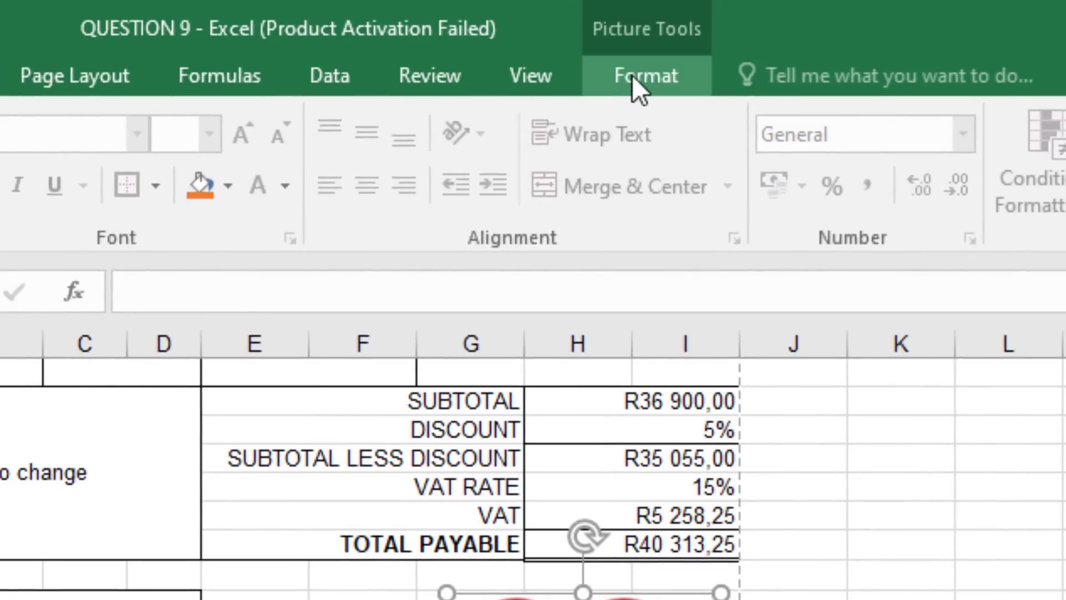
left_click(638, 83)
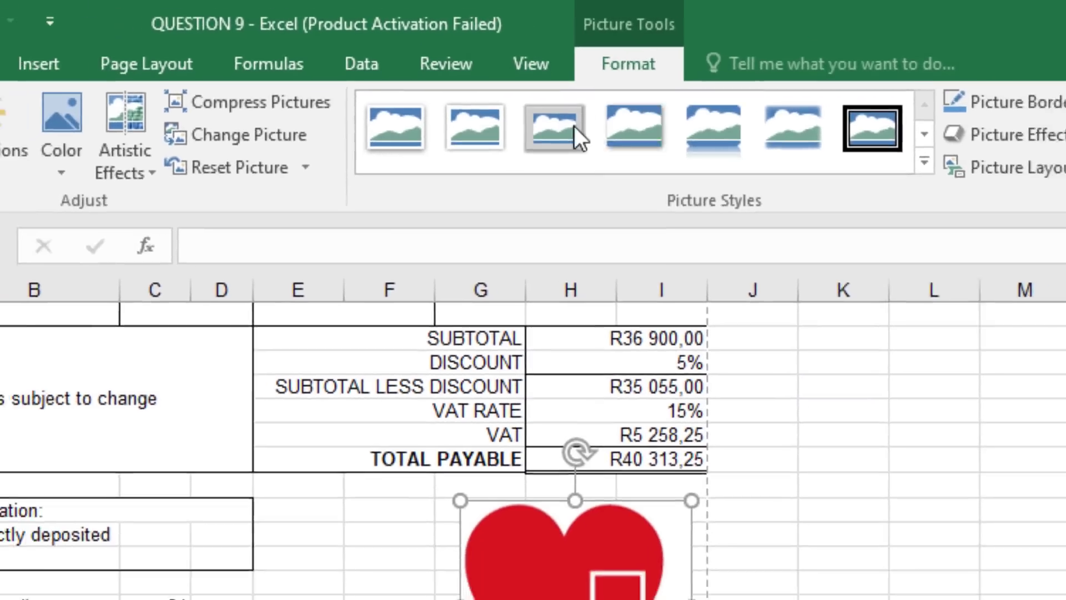
left_click(653, 150)
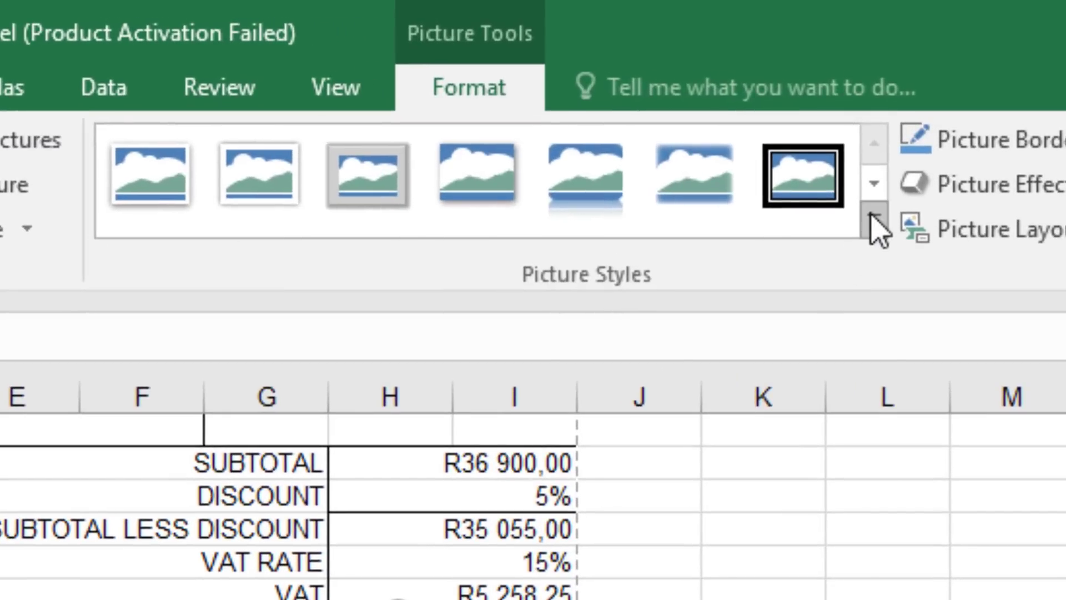
left_click(875, 221)
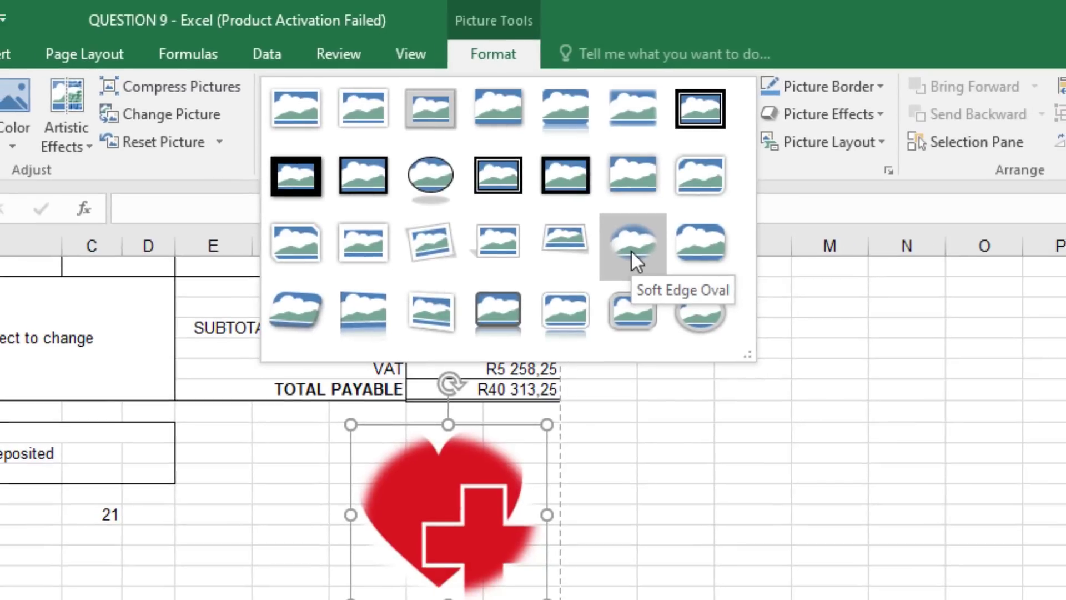
left_click(692, 408)
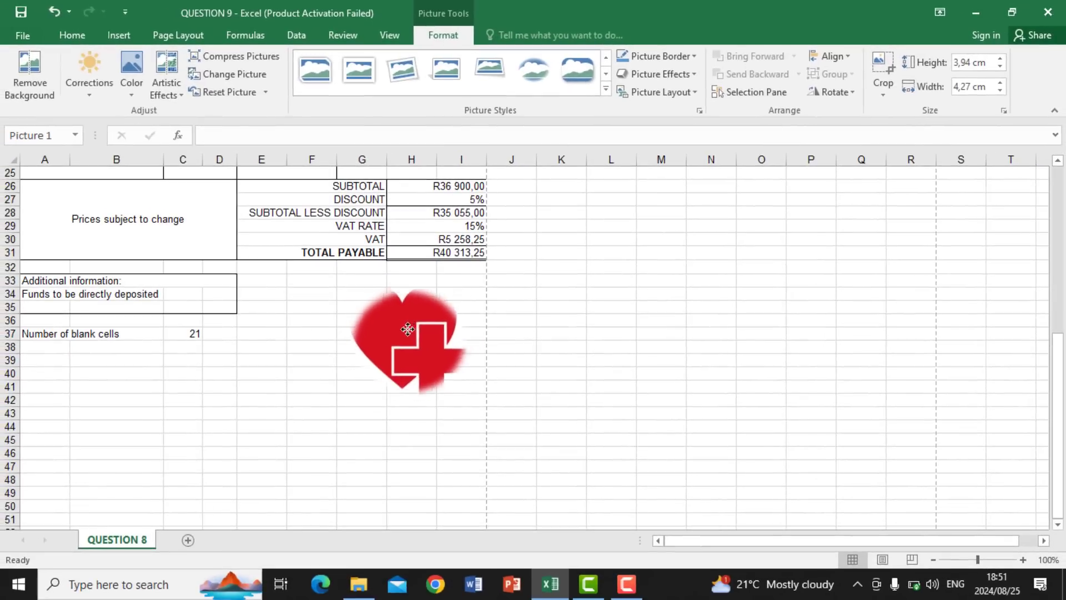
Move the heart picture to columns E and F, beside the number of blank cells, and deselect it
left_click_drag(458, 498, 362, 537)
left_click_drag(357, 349, 288, 347)
left_click(395, 336)
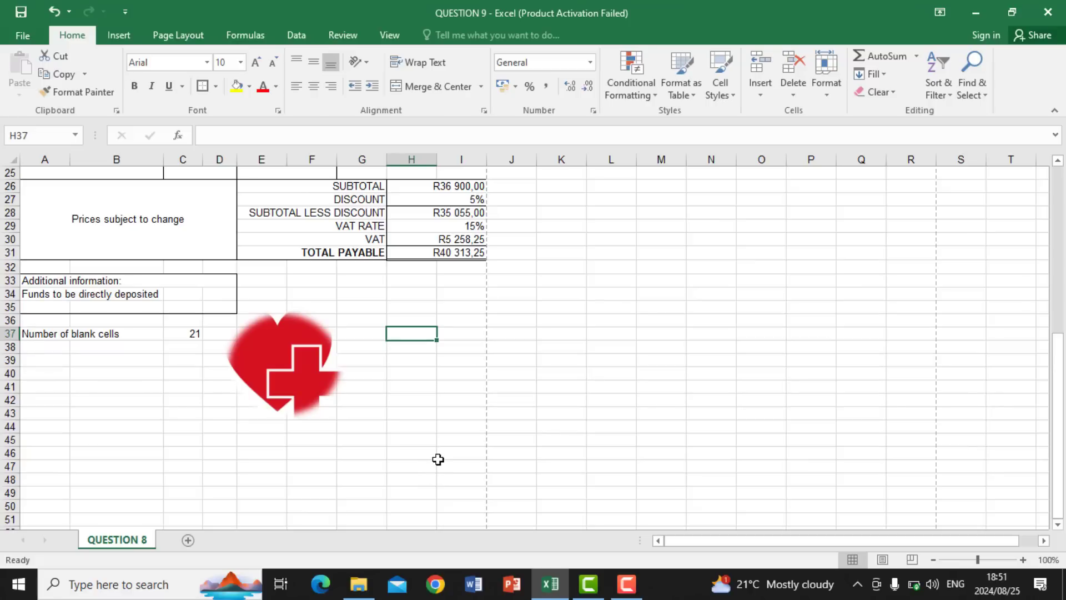
left_click(527, 278)
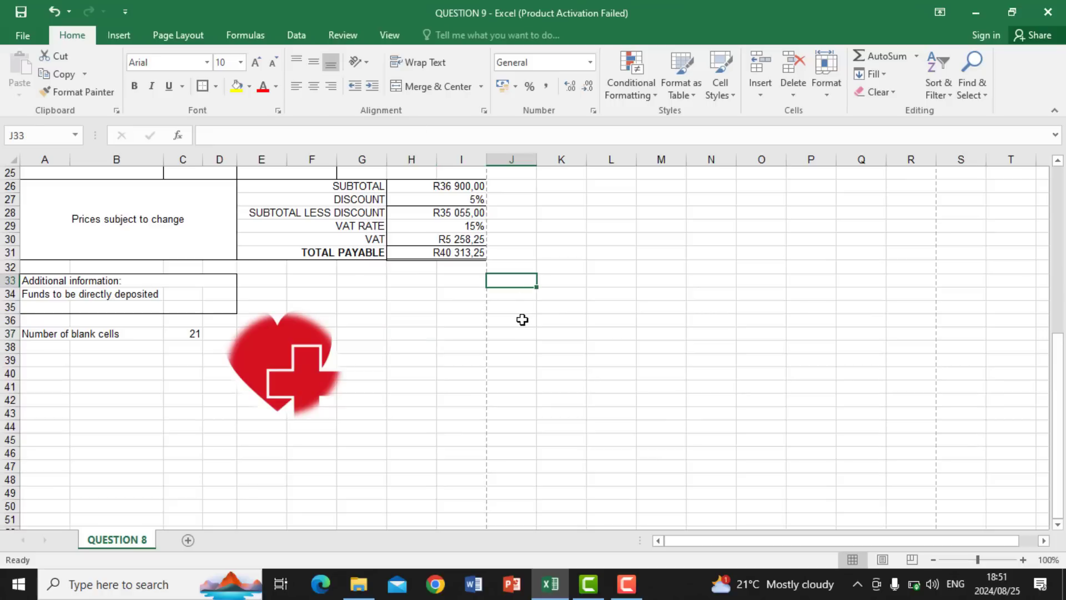
Make the services table headings in row 19, from SERVICES RENDERED to TOTAL, bold
scroll(522, 319, "up", 5)
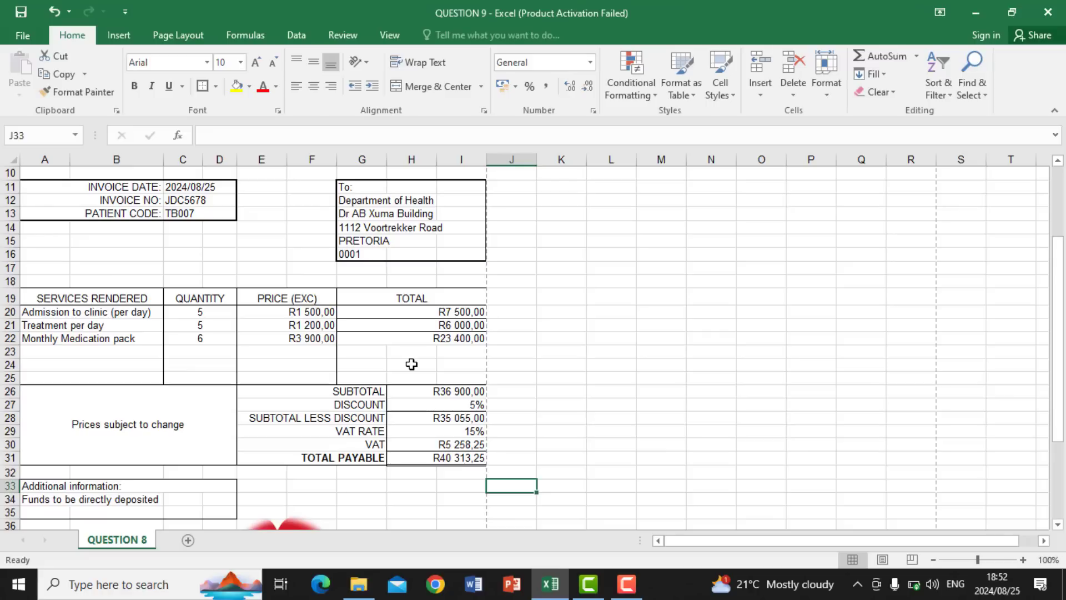
left_click_drag(83, 299, 418, 297)
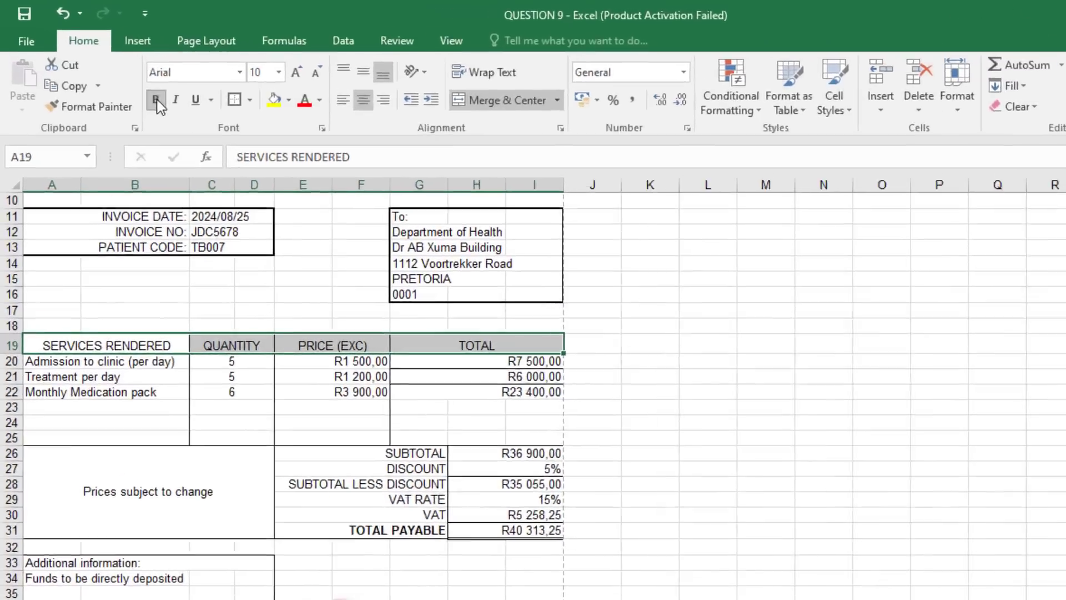
left_click(157, 101)
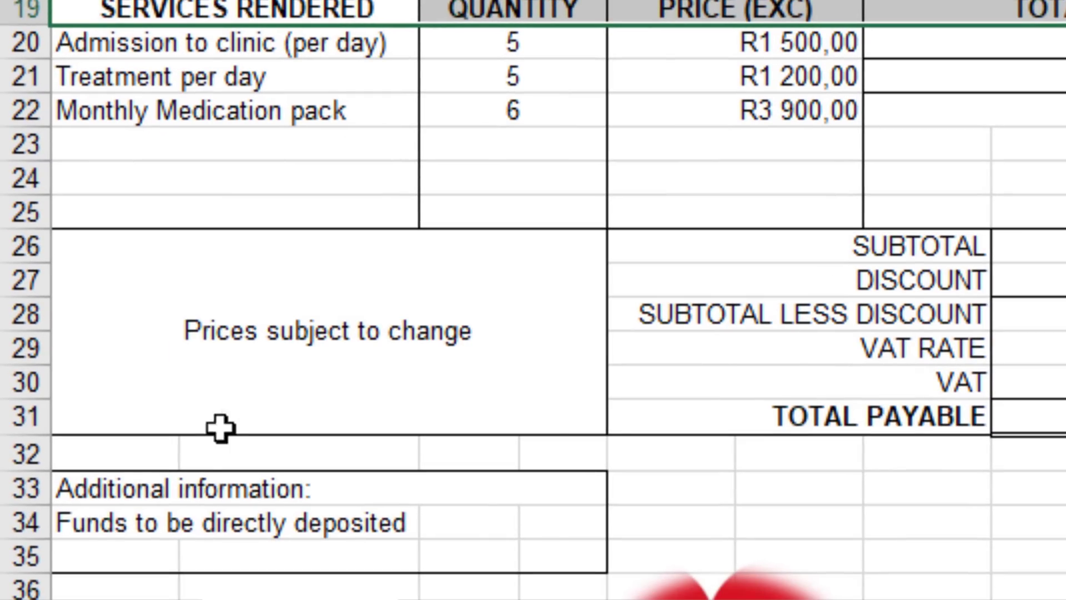
Apply a double underline to the "Additional information:" heading in A33
left_click(128, 496)
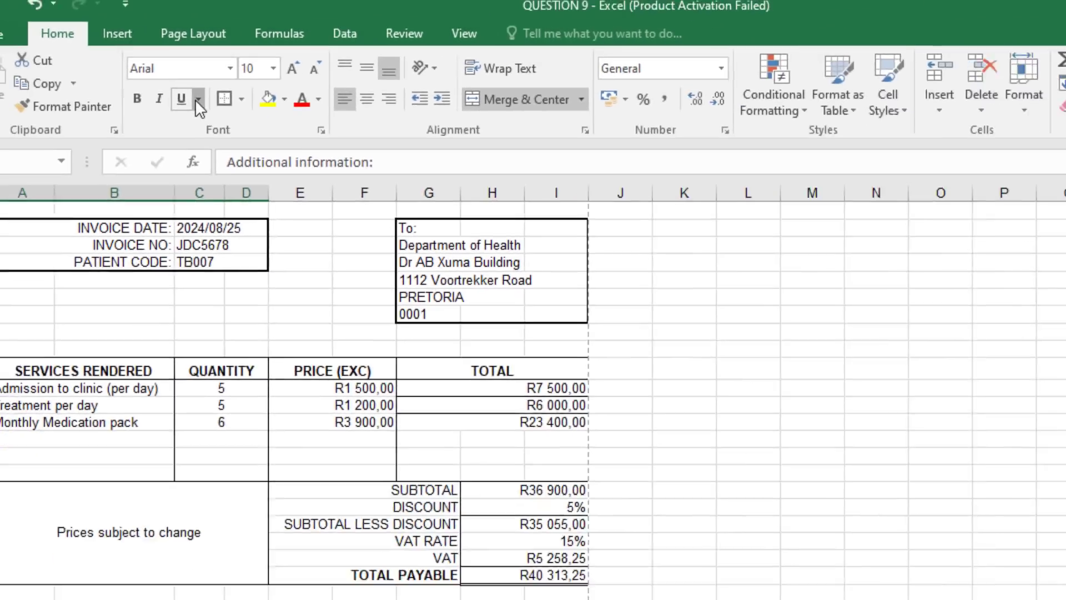
left_click(272, 157)
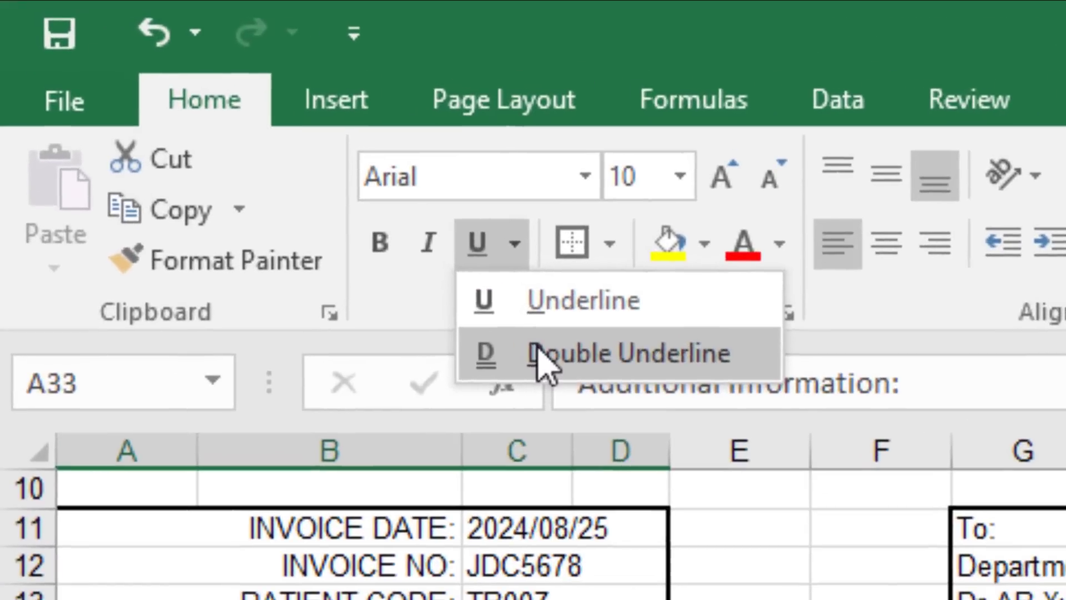
left_click(192, 124)
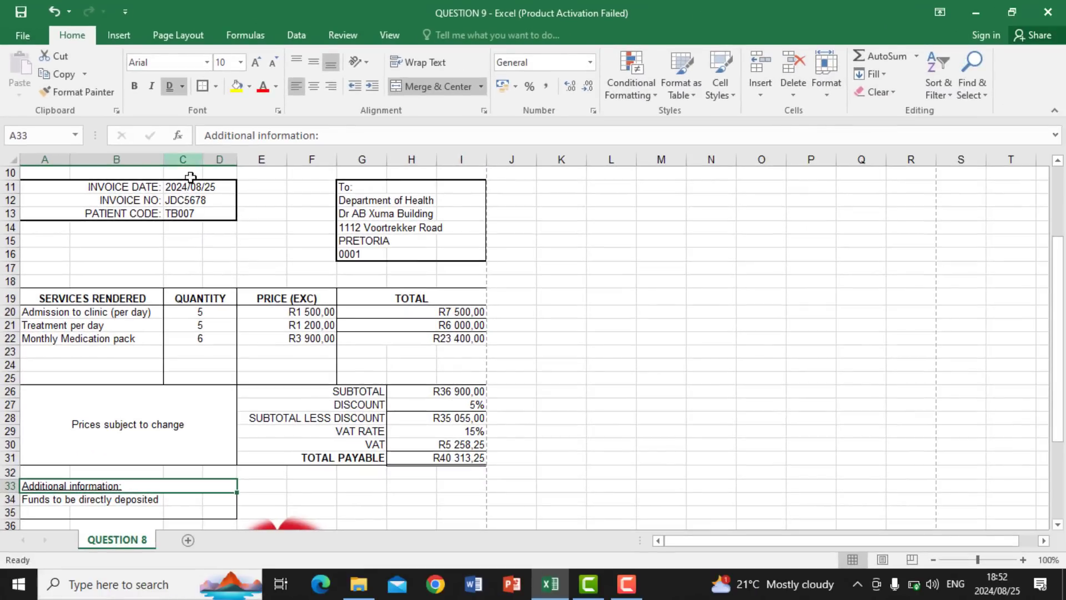
left_click(547, 282)
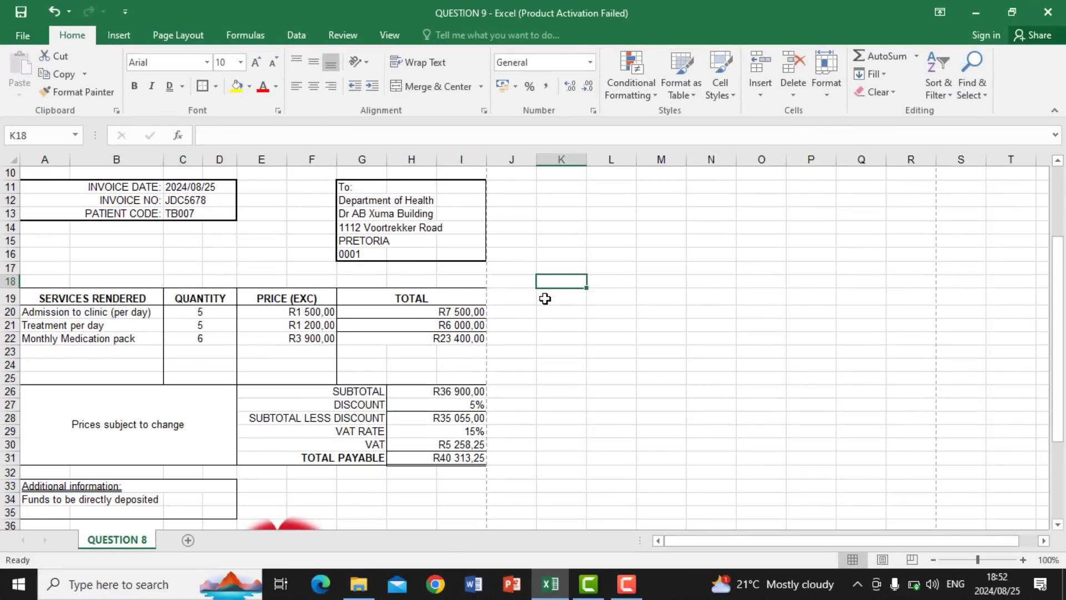
Examine the horizontal borders between the three service totals under the TOTAL heading, in rows 20 to 22
scroll(545, 298, "up", 1)
scroll(545, 298, "down", 2)
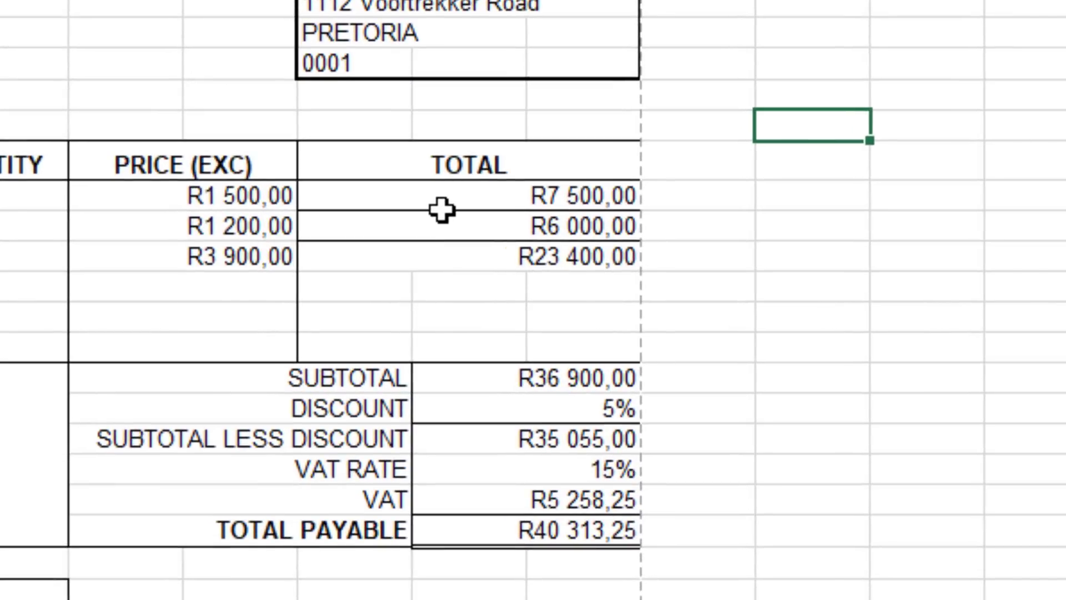
left_click(404, 283)
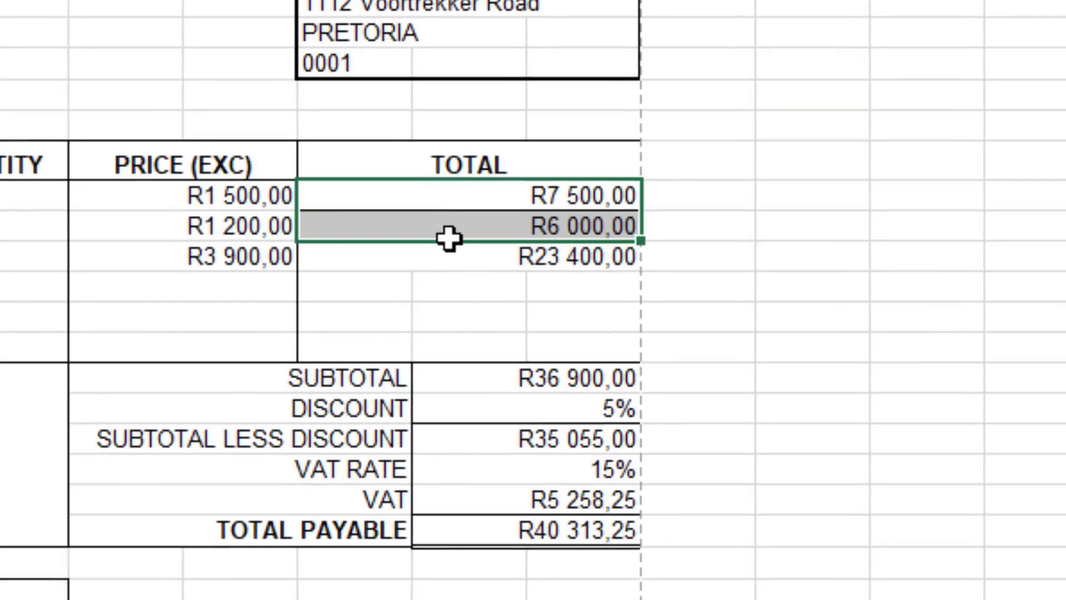
left_click(483, 248)
left_click_drag(483, 210, 474, 241)
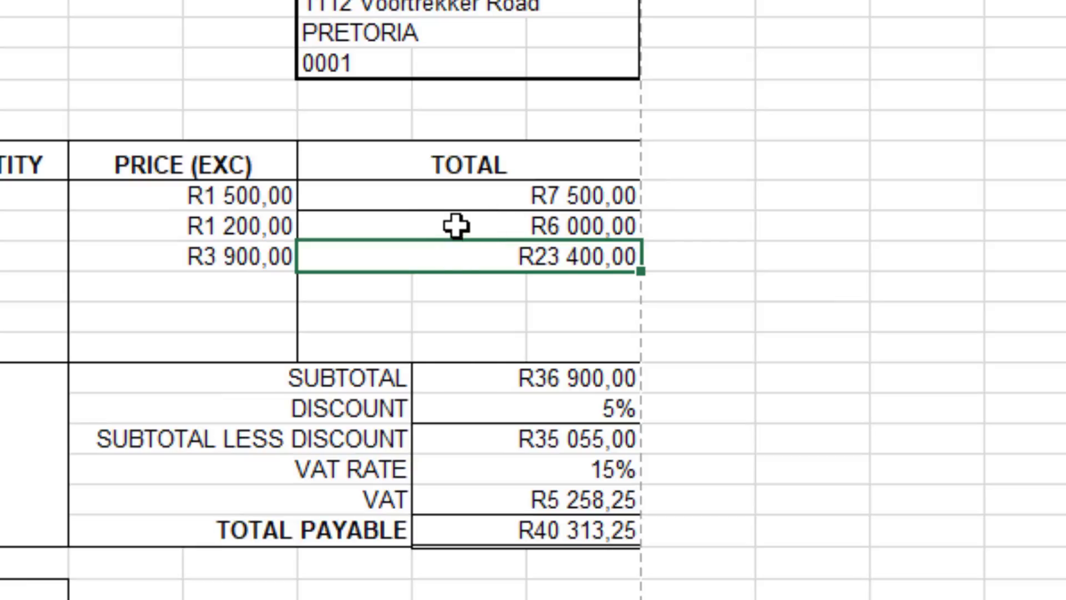
left_click(805, 226)
left_click_drag(429, 270, 458, 207)
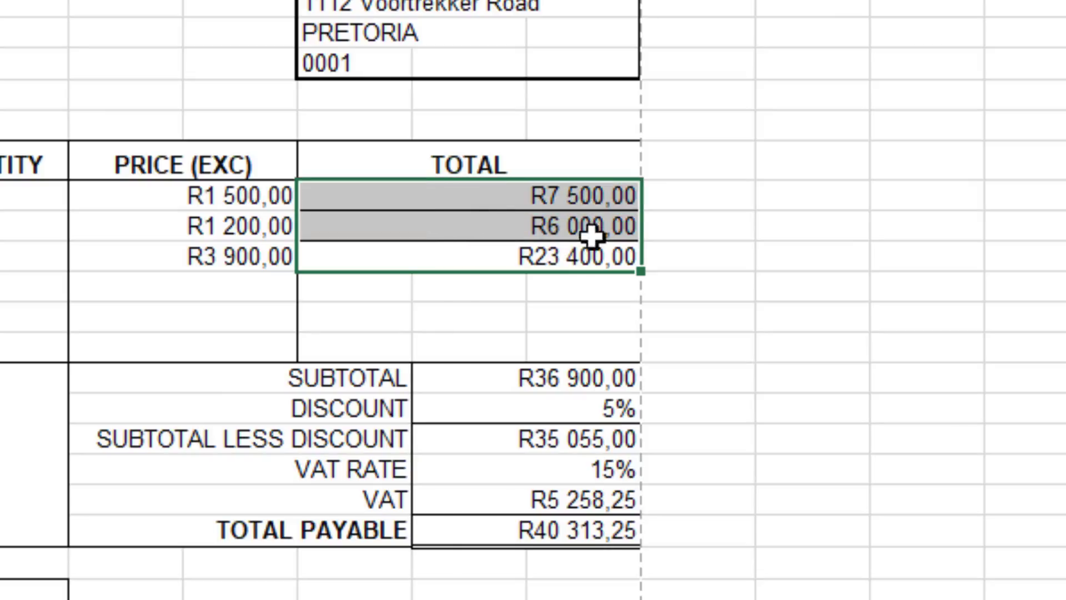
left_click(678, 260)
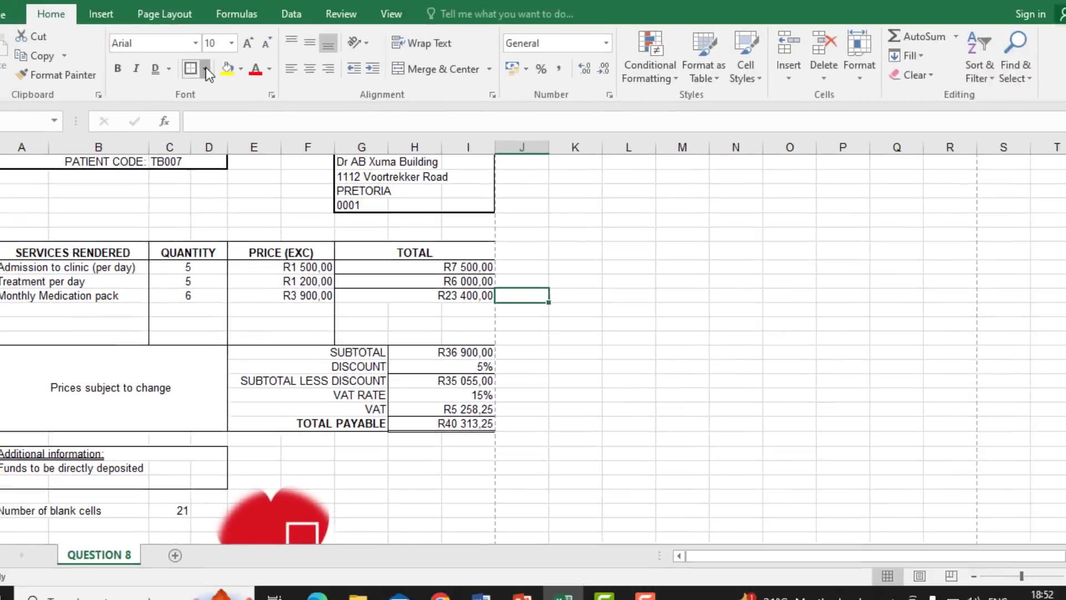
Erase the horizontal borders between the three service totals in rows 20 to 22 of the TOTAL column
left_click(215, 86)
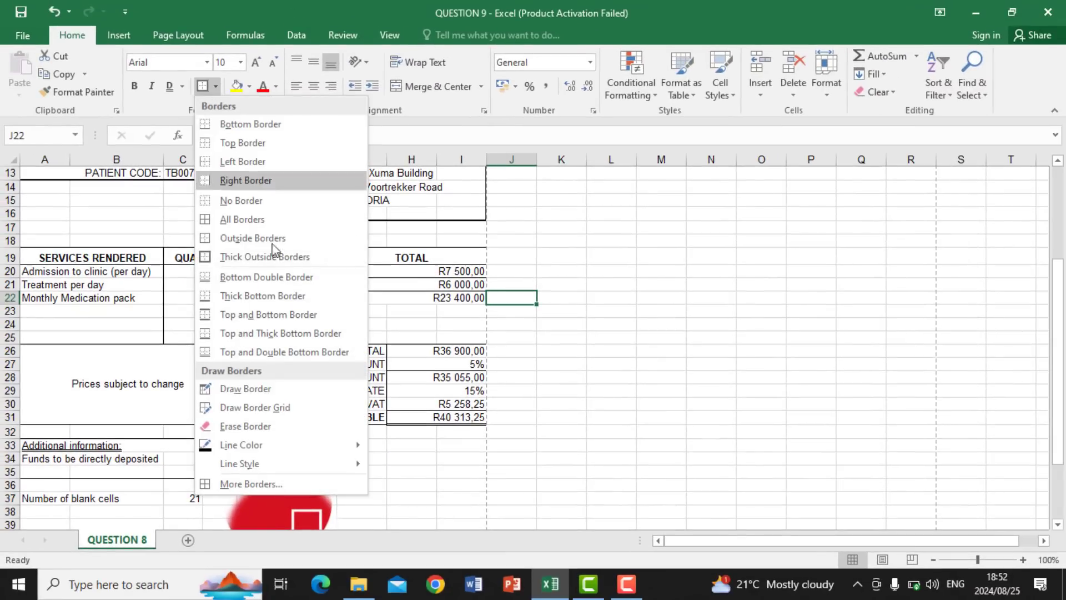
left_click(250, 427)
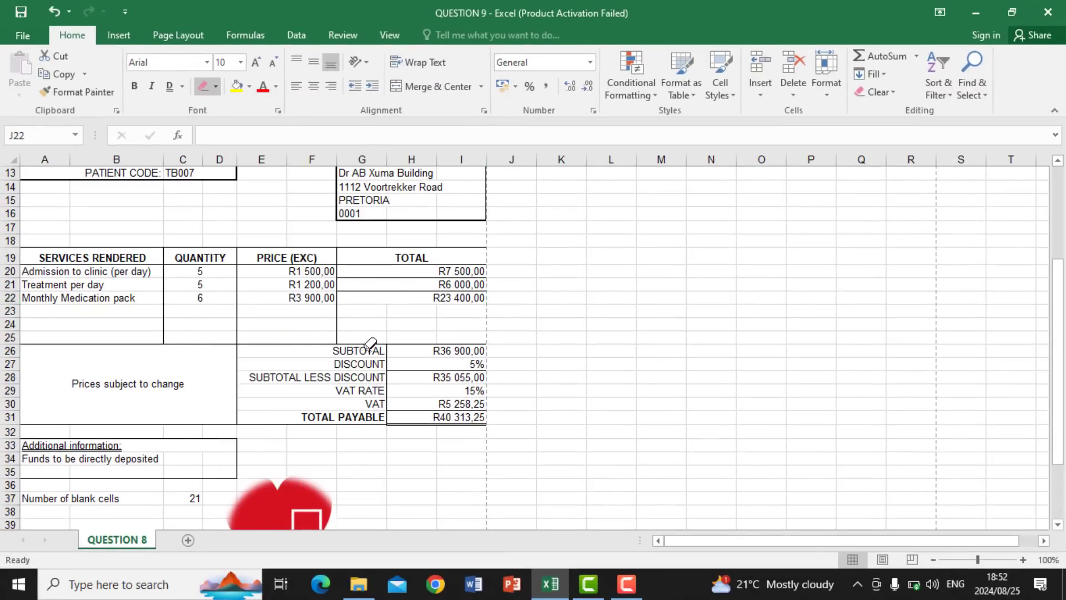
left_click(387, 277)
key("Escape")
left_click(522, 335)
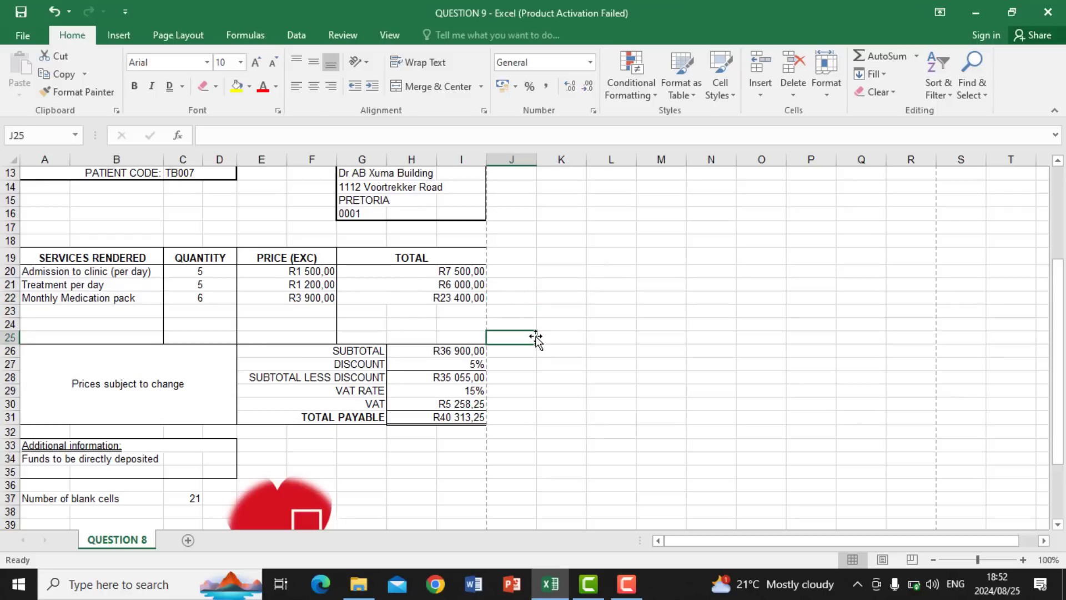
scroll(539, 352, "down", 1)
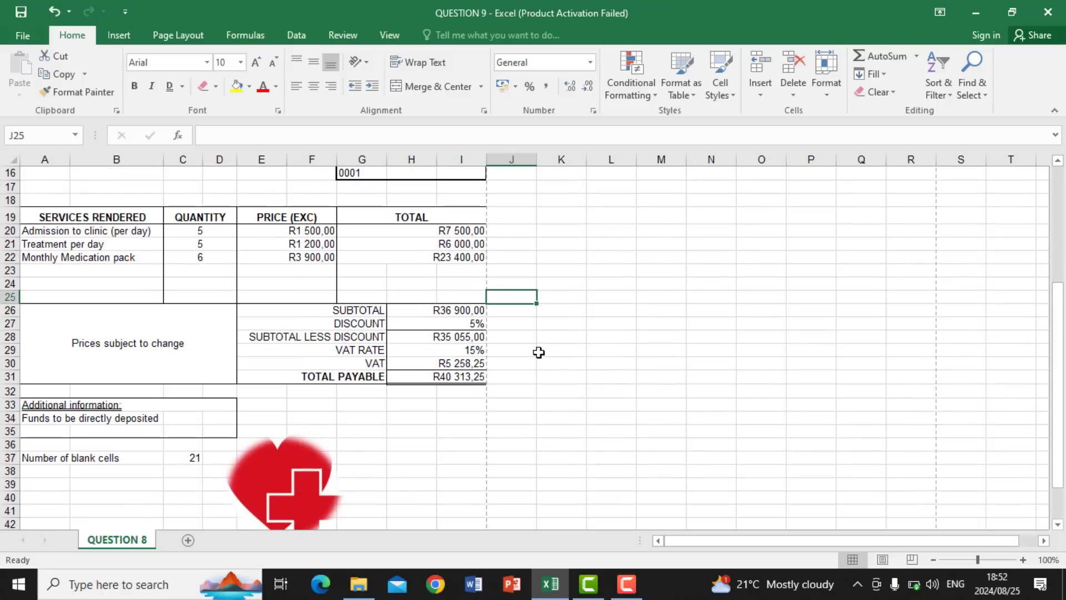
scroll(539, 352, "up", 3)
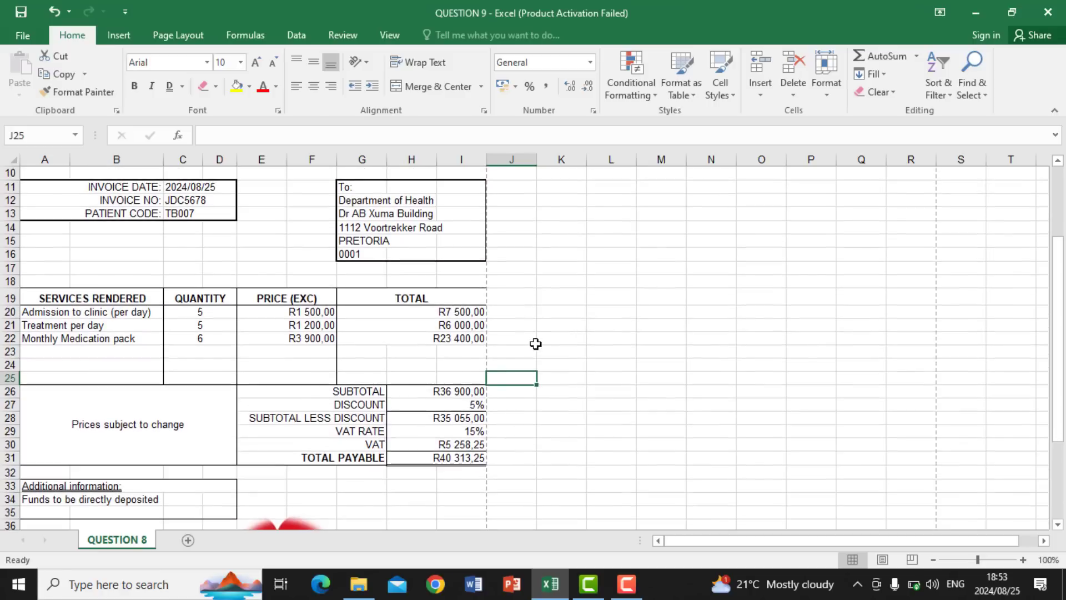
scroll(536, 343, "up", 3)
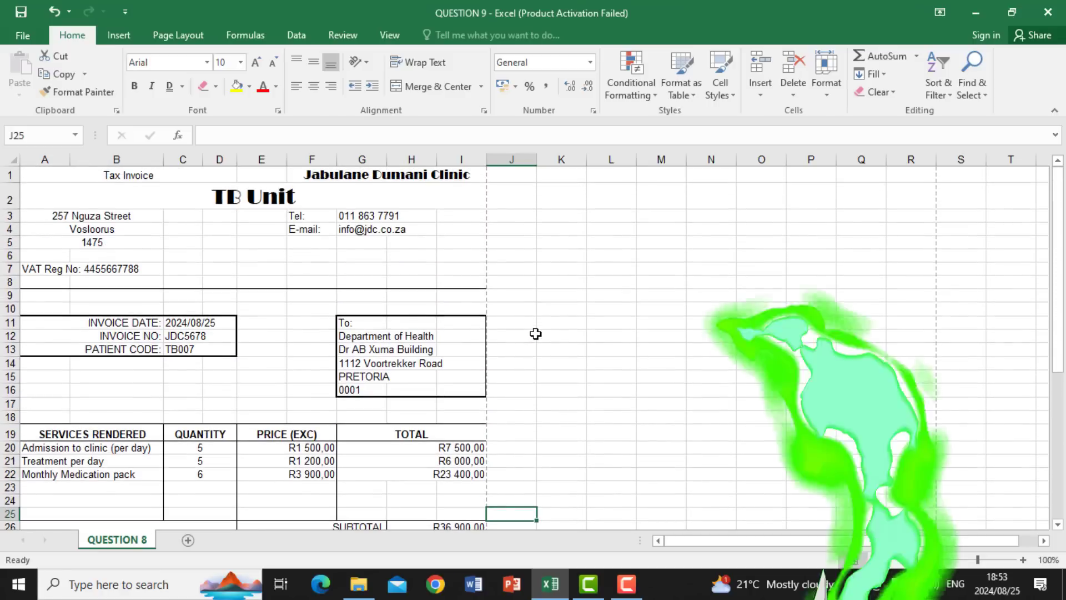